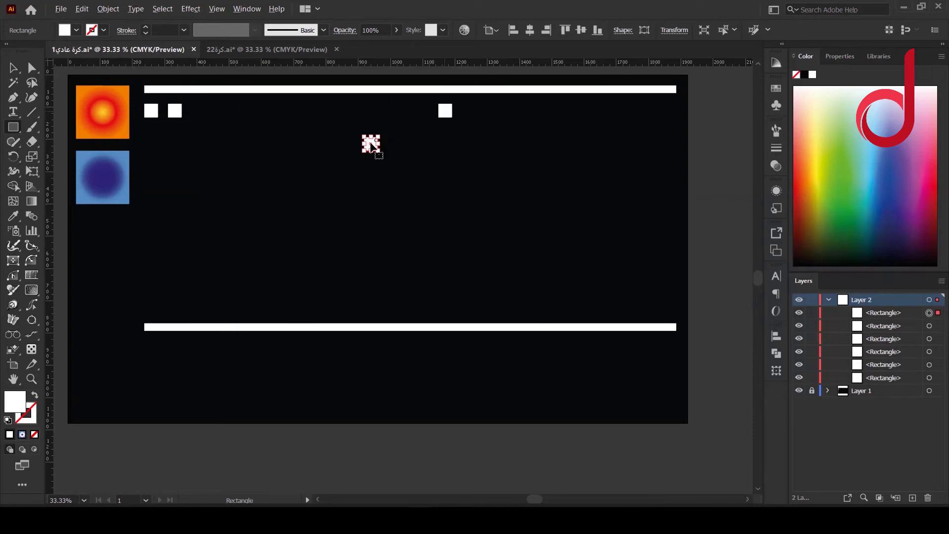
# Step: Draw a thin horizontal white bar beside the two upper squares and copy it into the three rows of squares below
pyautogui.moveTo(189, 111); pyautogui.dragTo(372, 112)
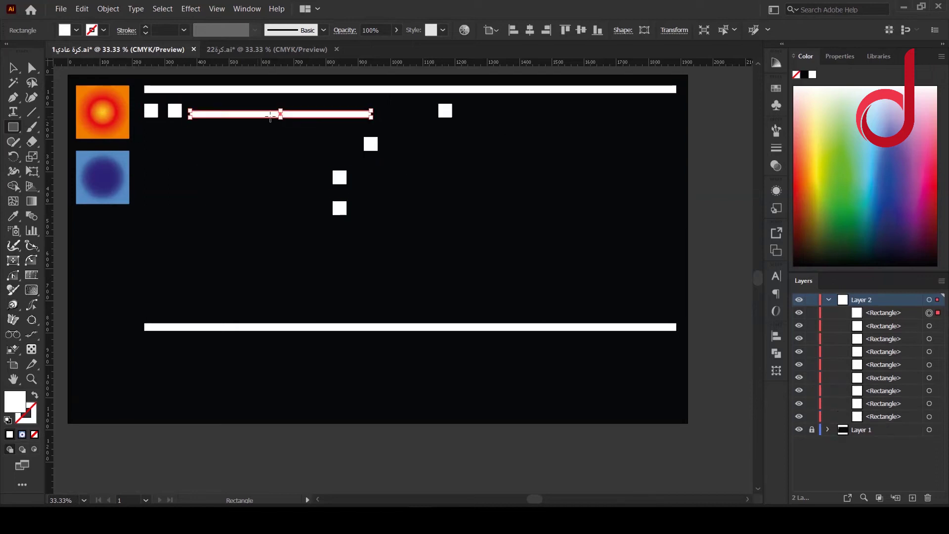
pyautogui.moveTo(280, 111)
pyautogui.mouseDown()
pyautogui.moveTo(282, 127)
pyautogui.moveTo(238, 186)
pyautogui.moveTo(482, 220)
pyautogui.moveTo(235, 182)
pyautogui.mouseUp()
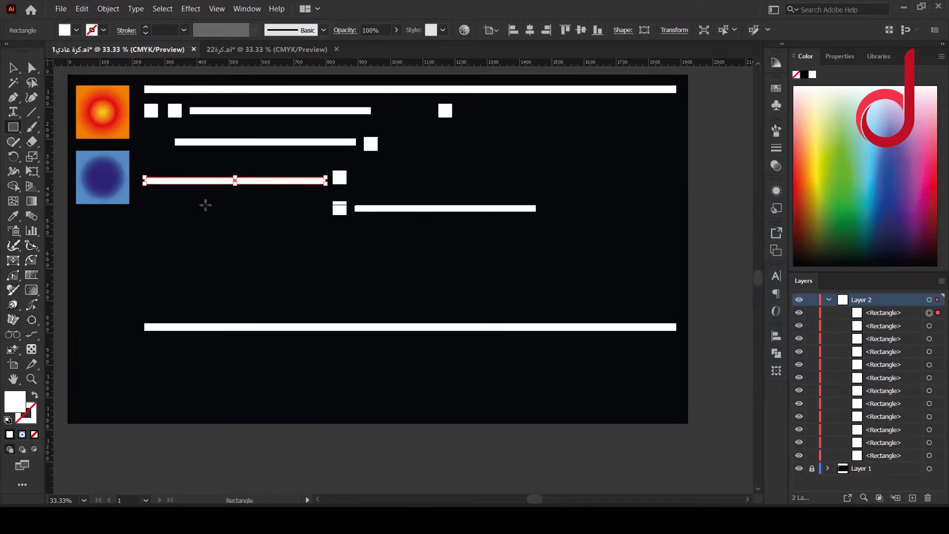
# Step: Draw a small white circle beside the third-row square and repeat its duplicate into an evenly spaced row of 13 circles
pyautogui.moveTo(18, 134); pyautogui.dragTo(50, 157)
pyautogui.moveTo(363, 171); pyautogui.dragTo(307, 232)
pyautogui.moveTo(306, 233)
pyautogui.mouseDown()
pyautogui.moveTo(332, 250)
pyautogui.moveTo(314, 239)
pyautogui.moveTo(331, 239)
pyautogui.mouseUp()
pyautogui.hotkey('ctrl', 'd')
pyautogui.hotkey('ctrl', 'd')
pyautogui.hotkey('ctrl', 'd')
pyautogui.hotkey('ctrl', 'd')
pyautogui.hotkey('ctrl', 'd')
pyautogui.hotkey('ctrl', 'd')
pyautogui.hotkey('ctrl', 'd')
pyautogui.hotkey('ctrl', 'd')
pyautogui.hotkey('ctrl', 'd')
pyautogui.hotkey('ctrl', 'd')
pyautogui.hotkey('ctrl', 'd')
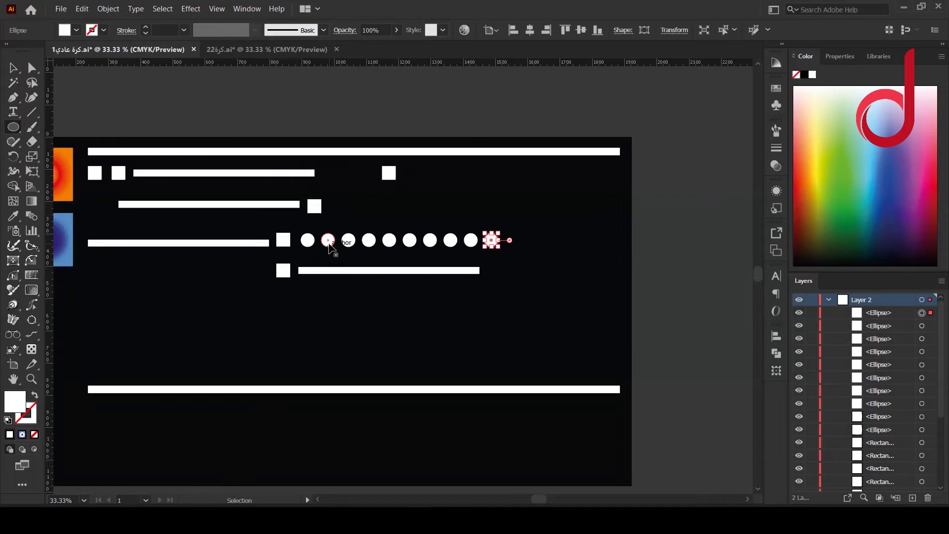
# Step: Copy the whole row of circles into three rows in the lower part of the pattern
pyautogui.moveTo(582, 256); pyautogui.dragTo(300, 224)
pyautogui.moveTo(408, 245); pyautogui.dragTo(468, 330)
pyautogui.moveTo(467, 331); pyautogui.dragTo(199, 381)
# Step: Duplicate a square into an evenly spaced row of ten below the bars, and copy that row into the second row
pyautogui.moveTo(313, 223); pyautogui.dragTo(340, 307)
pyautogui.moveTo(340, 307); pyautogui.dragTo(96, 298)
pyautogui.hotkey('ctrl', 'd')
pyautogui.hotkey('ctrl', 'd')
pyautogui.hotkey('ctrl', 'd')
pyautogui.hotkey('ctrl', 'd')
pyautogui.hotkey('ctrl', 'd')
pyautogui.hotkey('ctrl', 'd')
pyautogui.hotkey('ctrl', 'd')
pyautogui.hotkey('ctrl', 'd')
pyautogui.moveTo(252, 313); pyautogui.dragTo(498, 226)
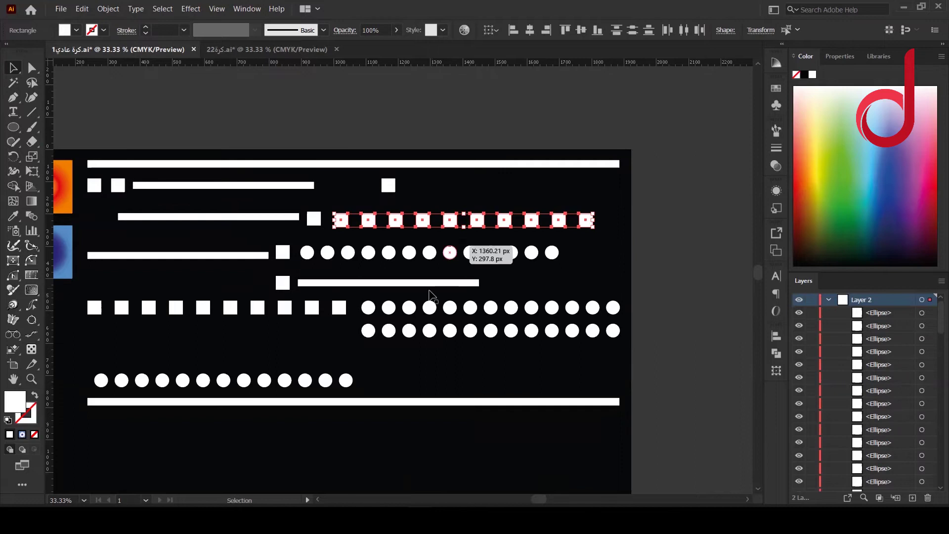
# Step: Draw a small white polygon in the fourth row and repeat its duplicate into an evenly spaced row of seven
pyautogui.moveTo(14, 127); pyautogui.dragTo(64, 171)
pyautogui.moveTo(98, 270)
pyautogui.mouseDown()
pyautogui.moveTo(92, 293)
pyautogui.moveTo(122, 283)
pyautogui.mouseUp()
pyautogui.hotkey('ctrl', 'd')
pyautogui.hotkey('ctrl', 'd')
pyautogui.hotkey('ctrl', 'd')
pyautogui.hotkey('ctrl', 'd')
pyautogui.hotkey('ctrl', 'd')
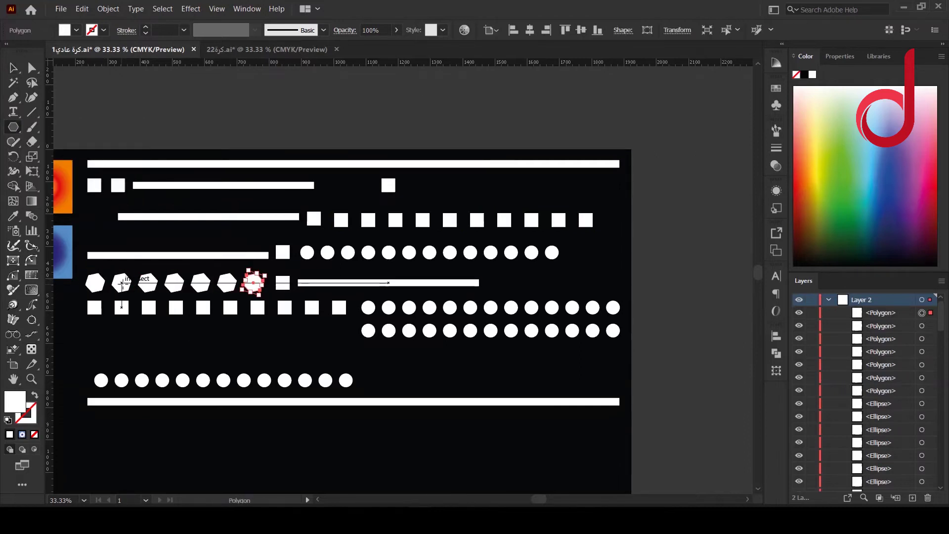
# Step: Copy the row of seven polygons into the empty stretches of the lower rows and the end of the top row
pyautogui.press('v')
pyautogui.moveTo(267, 297); pyautogui.dragTo(90, 274)
pyautogui.click(175, 282)
pyautogui.moveTo(263, 294); pyautogui.dragTo(94, 281)
pyautogui.moveTo(181, 280); pyautogui.dragTo(514, 190)
pyautogui.click(391, 189)
# Step: Draw a narrow vertical bar at the end of the top row's long bar and repeat it into a set of three
pyautogui.moveTo(13, 127); pyautogui.dragTo(57, 128)
pyautogui.moveTo(318, 177)
pyautogui.mouseDown()
pyautogui.moveTo(324, 207)
pyautogui.moveTo(335, 197)
pyautogui.moveTo(319, 195)
pyautogui.mouseUp()
pyautogui.hotkey('ctrl', 'd')
# Step: Copy the vertical bars into the remaining gaps of the pattern, forming sets of two to five bars
pyautogui.click(13, 68)
pyautogui.moveTo(335, 191); pyautogui.dragTo(569, 379)
pyautogui.moveTo(295, 351); pyautogui.dragTo(294, 352)
pyautogui.moveTo(313, 340); pyautogui.dragTo(342, 340)
pyautogui.moveTo(617, 277); pyautogui.dragTo(589, 252)
pyautogui.moveTo(589, 252); pyautogui.dragTo(583, 287)
pyautogui.moveTo(579, 286); pyautogui.dragTo(606, 285)
pyautogui.moveTo(606, 285); pyautogui.dragTo(595, 377)
pyautogui.moveTo(358, 354); pyautogui.dragTo(322, 348)
pyautogui.moveTo(343, 339); pyautogui.dragTo(314, 339)
# Step: Save all the white pattern shapes as a new symbol with the default options and delete the original artwork
pyautogui.moveTo(74, 424); pyautogui.dragTo(657, 279)
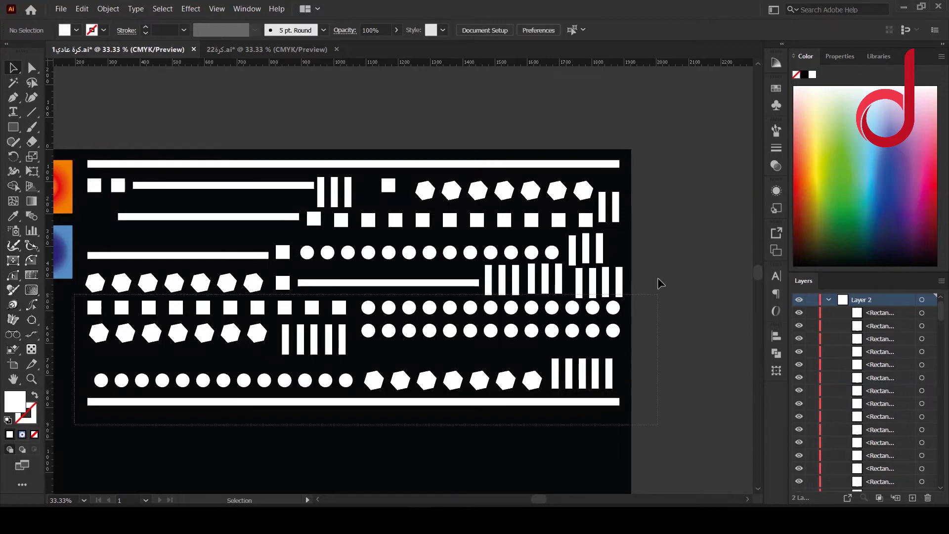
pyautogui.moveTo(625, 152); pyautogui.dragTo(626, 152)
pyautogui.click(776, 105)
pyautogui.click(724, 154)
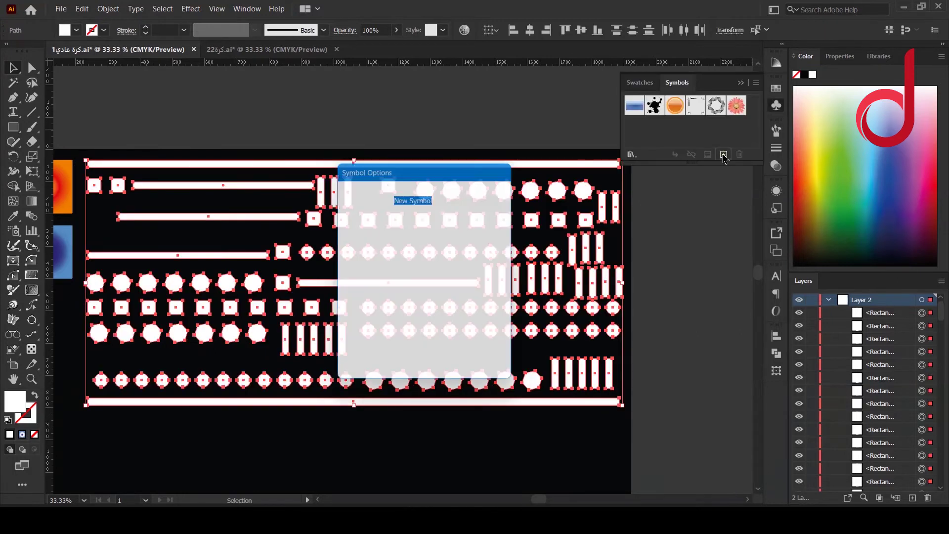
pyautogui.click(425, 362)
pyautogui.press('Delete')
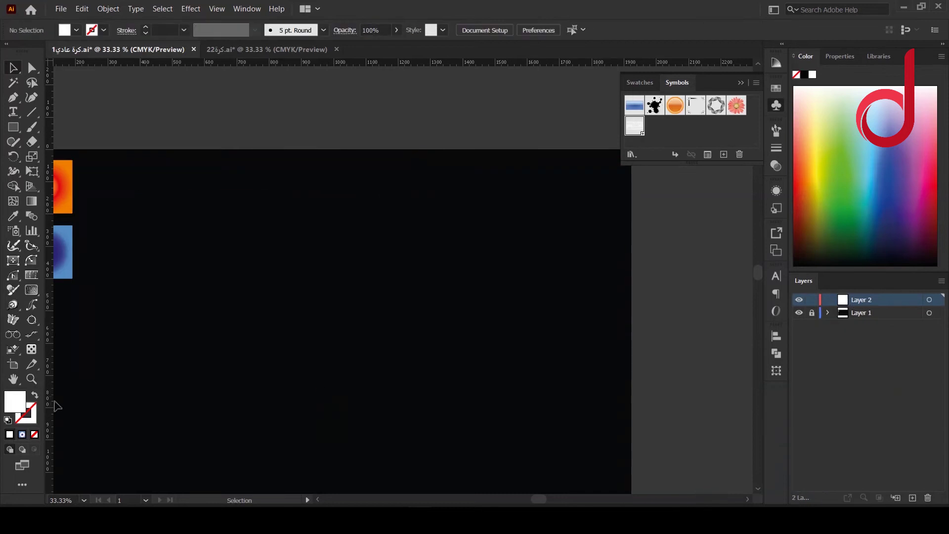
# Step: Draw a large circle filled with the blue and white radial gradient and place a copy of it beside the first
pyautogui.click(22, 435)
pyautogui.click(514, 140)
pyautogui.moveTo(13, 127); pyautogui.dragTo(89, 157)
pyautogui.moveTo(183, 224); pyautogui.dragTo(353, 394)
pyautogui.moveTo(268, 310); pyautogui.dragTo(525, 306)
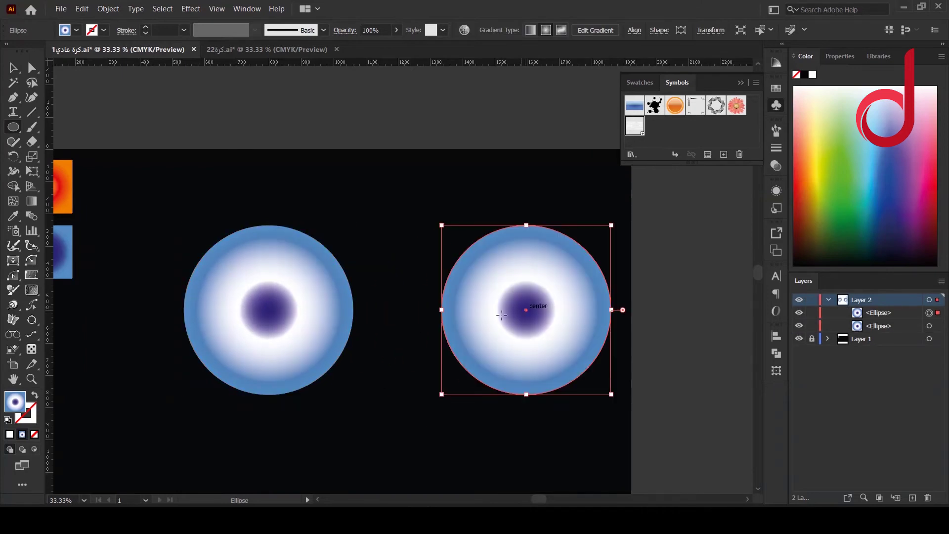
# Step: Cut the first circle down to a half circle by deleting its outer-left anchor point
pyautogui.press('a')
pyautogui.moveTo(158, 282); pyautogui.dragTo(207, 339)
pyautogui.press('Delete')
pyautogui.press('v')
# Step: Apply a 3D Revolve to the half circle and map New Symbol onto surface 1, scaled to fit
pyautogui.click(188, 10)
pyautogui.click(148, 97)
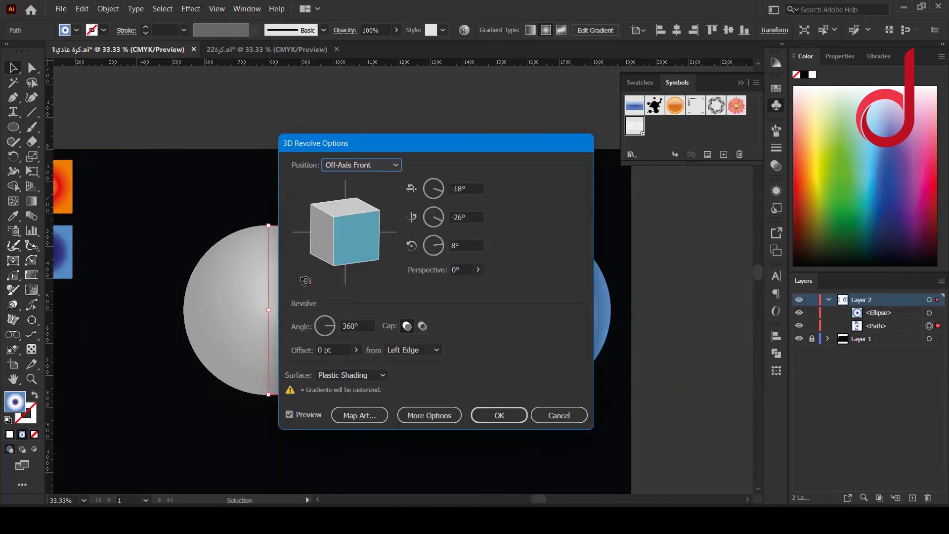
pyautogui.click(362, 417)
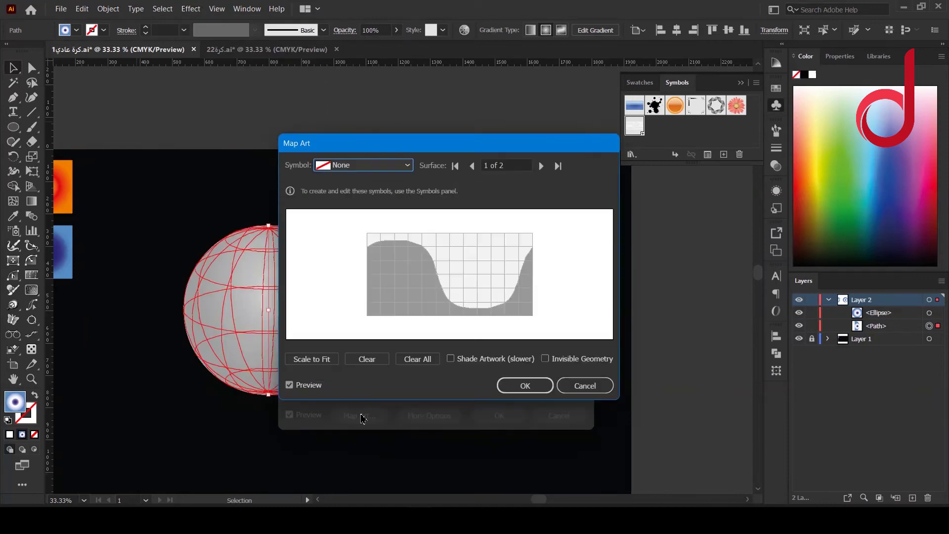
pyautogui.click(406, 167)
pyautogui.click(357, 269)
pyautogui.click(312, 359)
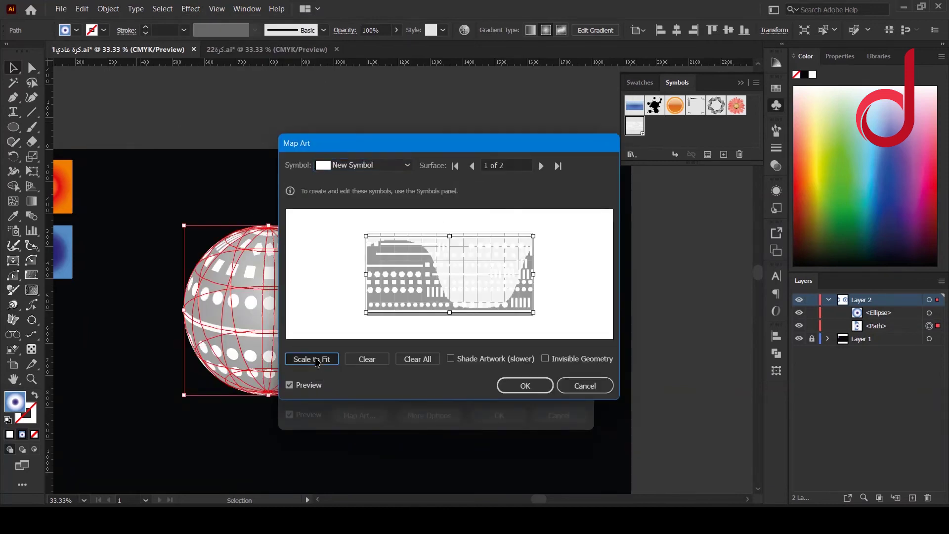
pyautogui.click(512, 386)
# Step: Rotate the revolved sphere to -24°, -48° and 0°, enable invisible geometry for its mapped art, and apply the effect
pyautogui.moveTo(406, 148); pyautogui.dragTo(521, 163)
pyautogui.moveTo(489, 232); pyautogui.dragTo(470, 229)
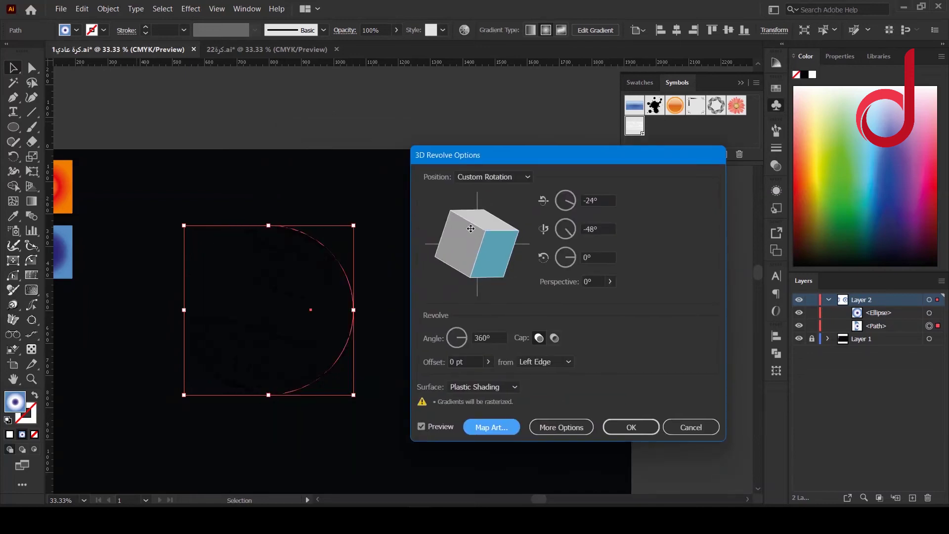
pyautogui.click(499, 429)
pyautogui.click(544, 421)
pyautogui.click(607, 447)
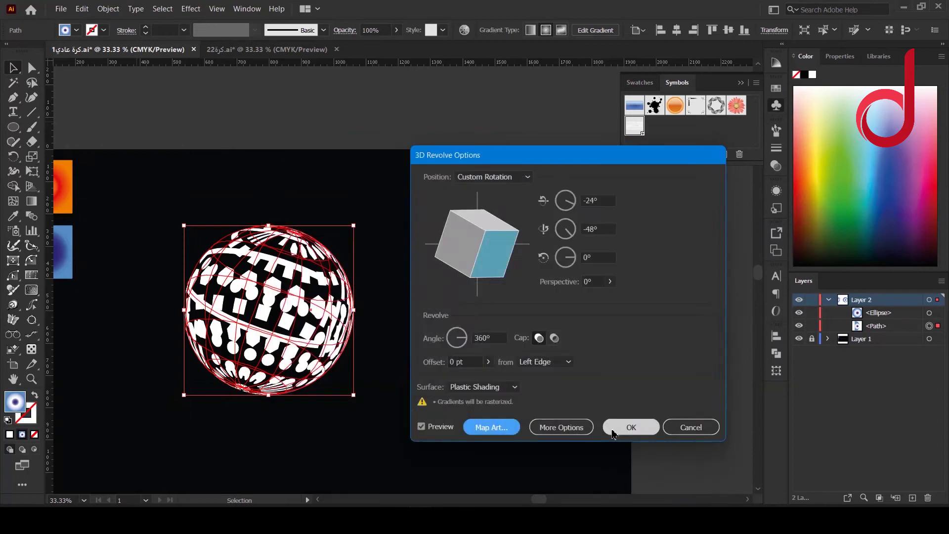
pyautogui.click(613, 429)
# Step: Expand the mapped sphere's appearance, ungroup it repeatedly, and move one half's pattern out above the other
pyautogui.click(105, 8)
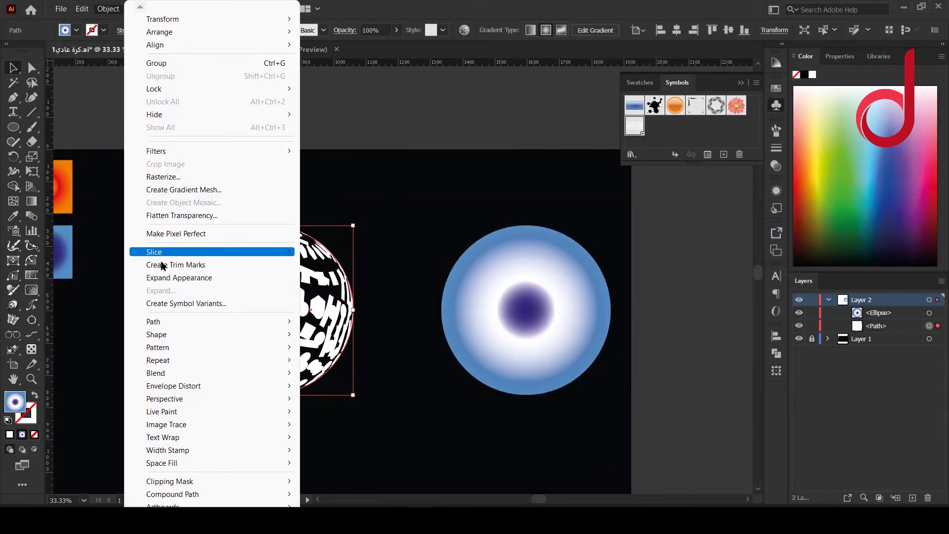
pyautogui.click(164, 278)
pyautogui.rightClick(166, 254)
pyautogui.click(193, 354)
pyautogui.rightClick(131, 231)
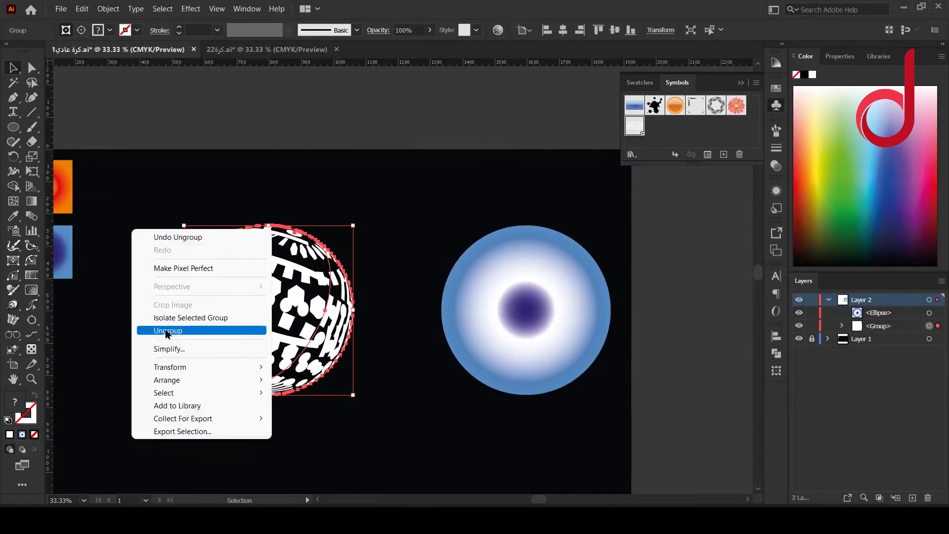
pyautogui.click(164, 330)
pyautogui.rightClick(154, 293)
pyautogui.click(182, 366)
pyautogui.click(388, 220)
pyautogui.moveTo(278, 297); pyautogui.dragTo(397, 173)
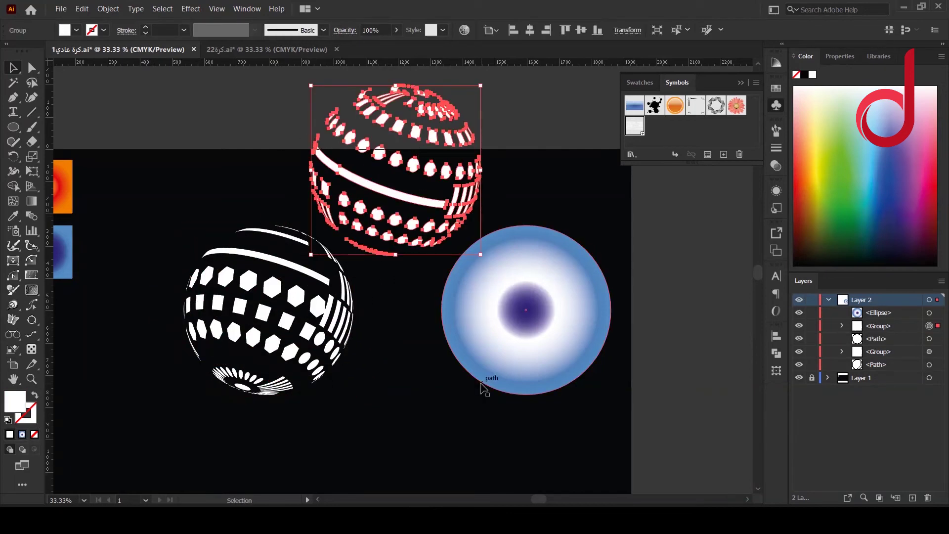
# Step: Duplicate the gradient circle in place and move the copy onto the lower sphere pattern
pyautogui.click(525, 311)
pyautogui.hotkey('ctrl', 'c')
pyautogui.hotkey('ctrl', 'f')
pyautogui.moveTo(527, 310); pyautogui.dragTo(266, 361)
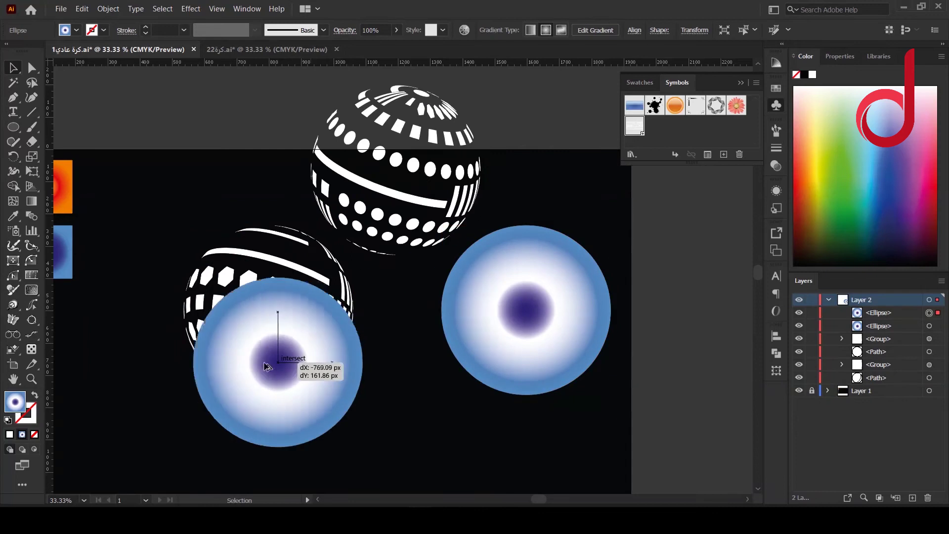
# Step: Centre the circle and lower pattern on each other in both directions, and stack the circle beneath the pattern
pyautogui.moveTo(158, 237); pyautogui.dragTo(291, 374)
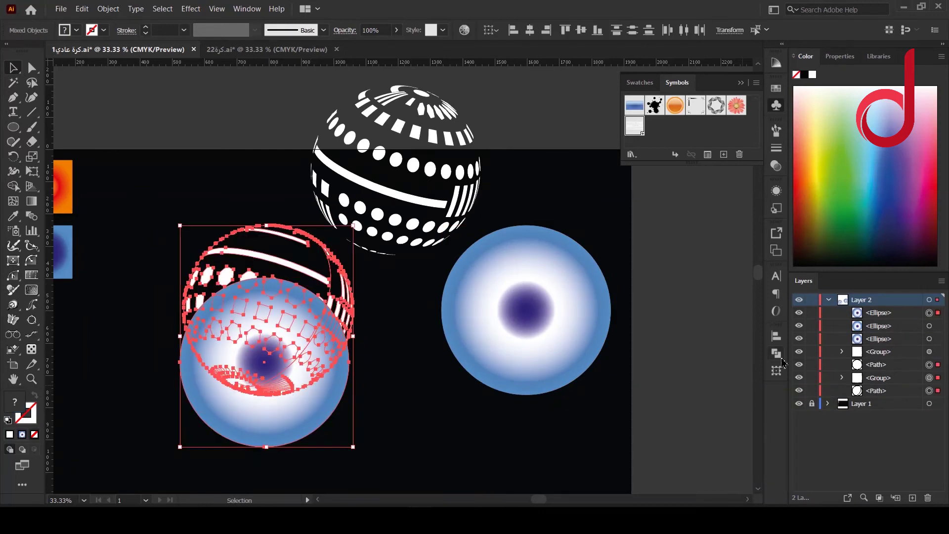
pyautogui.click(776, 337)
pyautogui.click(654, 363)
pyautogui.click(729, 364)
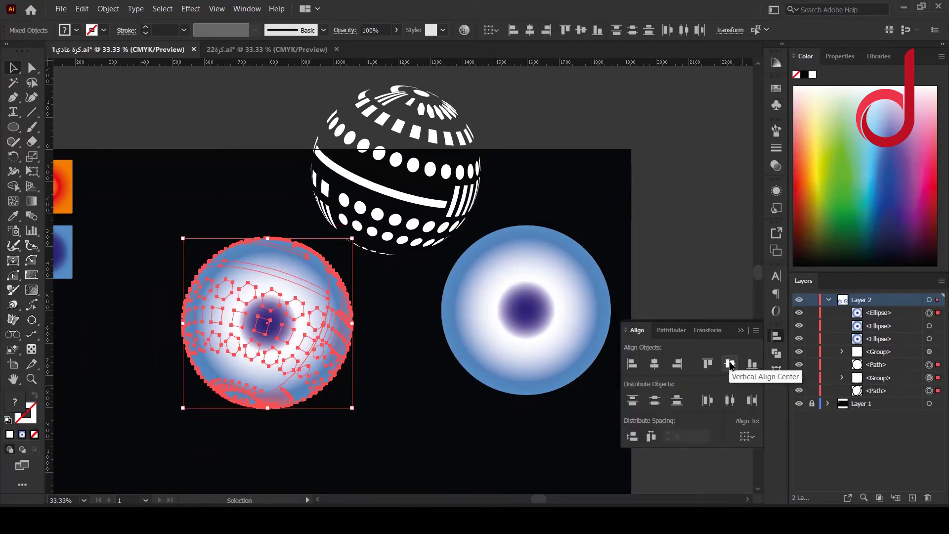
pyautogui.click(929, 313)
pyautogui.moveTo(898, 315); pyautogui.dragTo(888, 400)
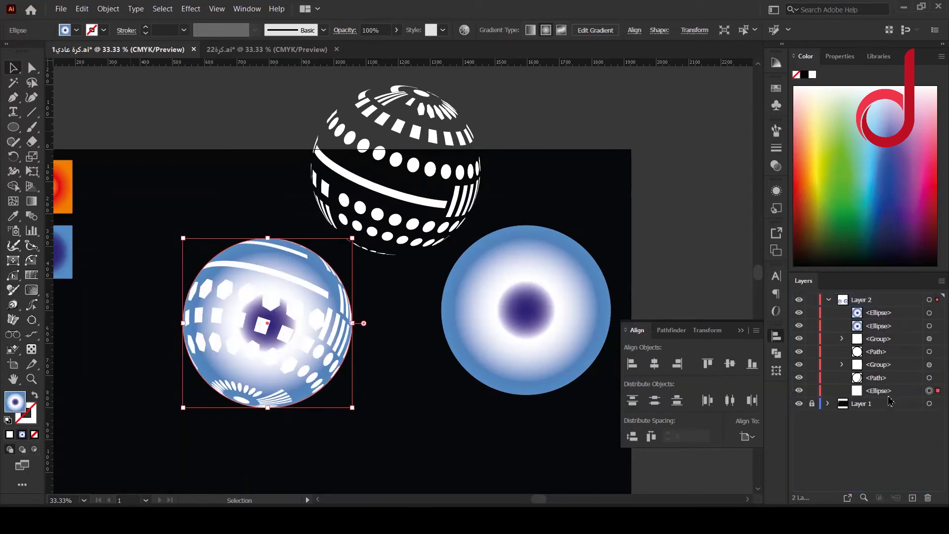
# Step: Redraw the lower sphere's radial gradient diagonally, remove its white stop, and set the light blue stop at about 82%
pyautogui.press('g')
pyautogui.moveTo(207, 260); pyautogui.dragTo(311, 411)
pyautogui.click(23, 436)
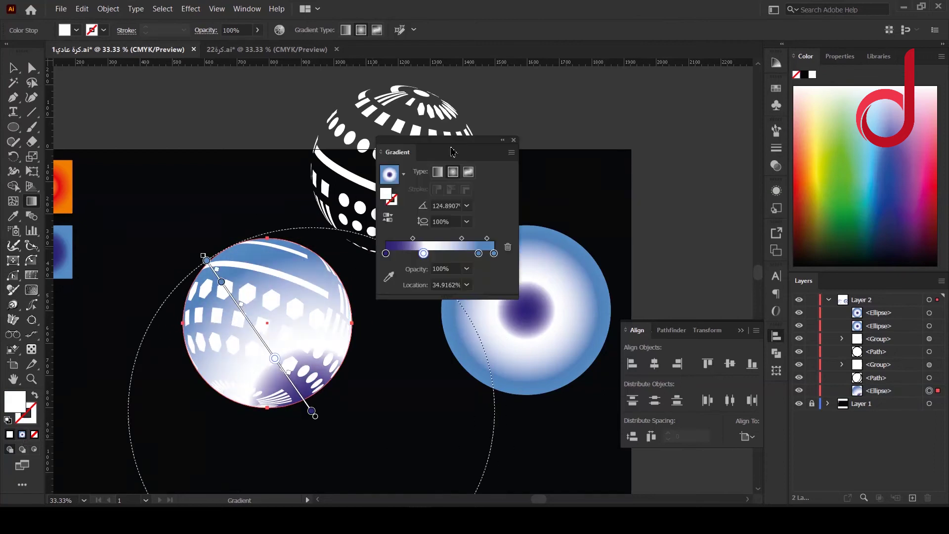
pyautogui.moveTo(451, 150); pyautogui.dragTo(577, 143)
pyautogui.moveTo(550, 248); pyautogui.dragTo(539, 266)
pyautogui.moveTo(604, 249); pyautogui.dragTo(600, 248)
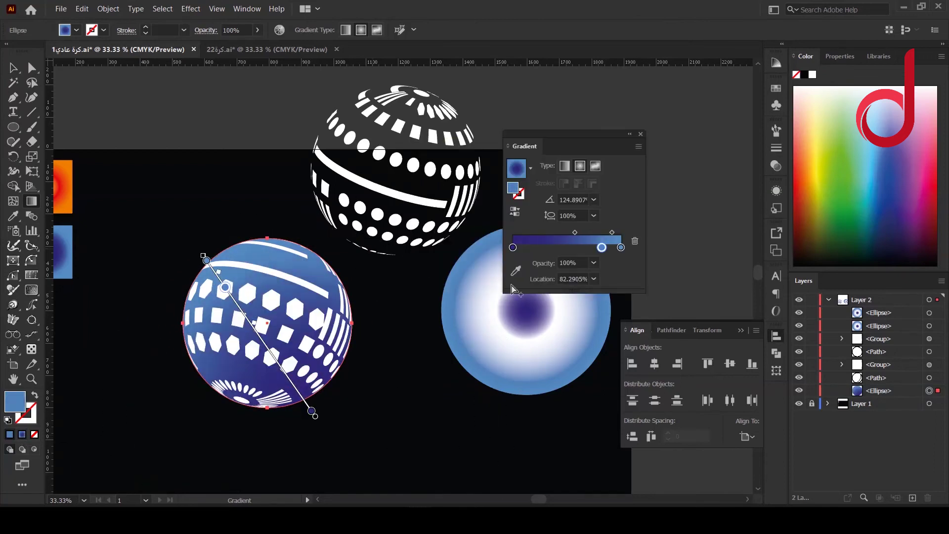
# Step: Reshape the blue sphere's radial gradient to about a 126° angle and 68% aspect ratio, with the light blue stop at about 86%
pyautogui.scroll(-1, 350, 391)
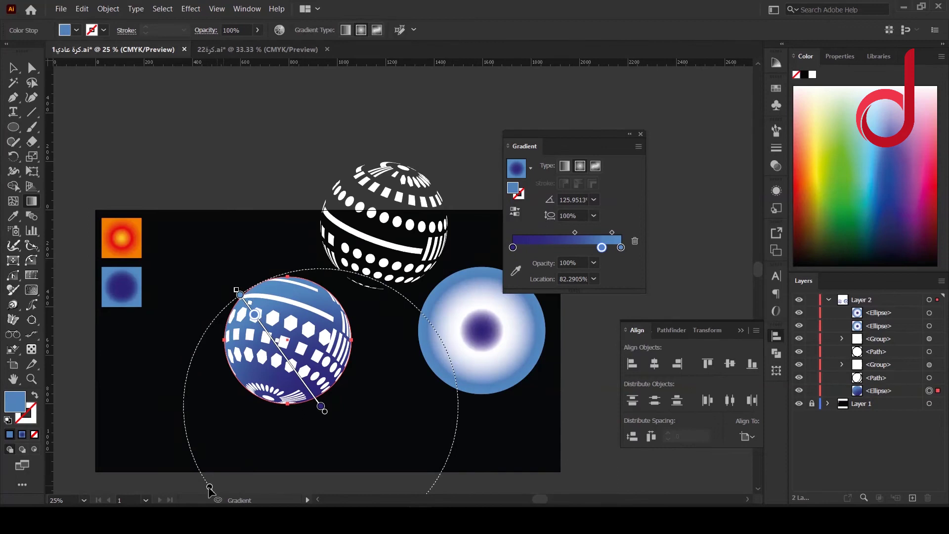
pyautogui.moveTo(209, 489); pyautogui.dragTo(242, 461)
pyautogui.moveTo(316, 403); pyautogui.dragTo(308, 374)
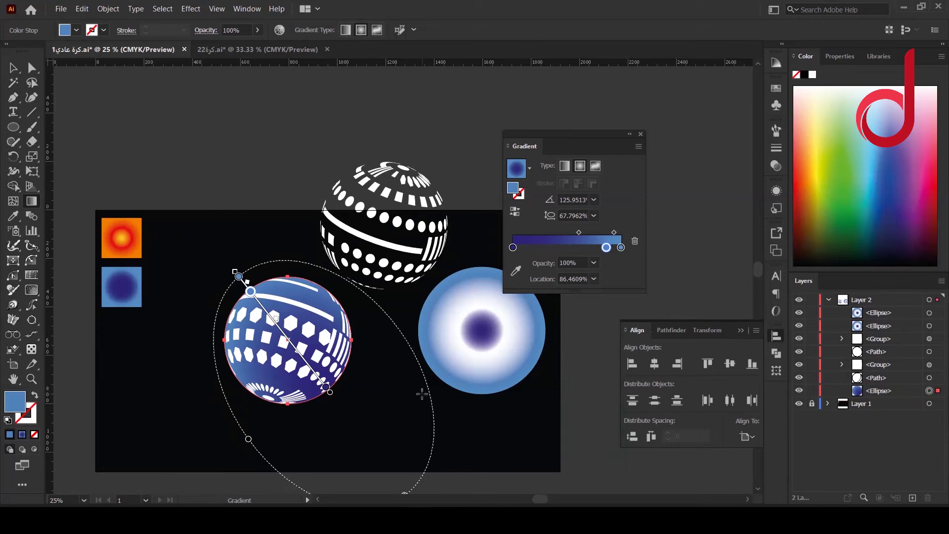
pyautogui.press('v')
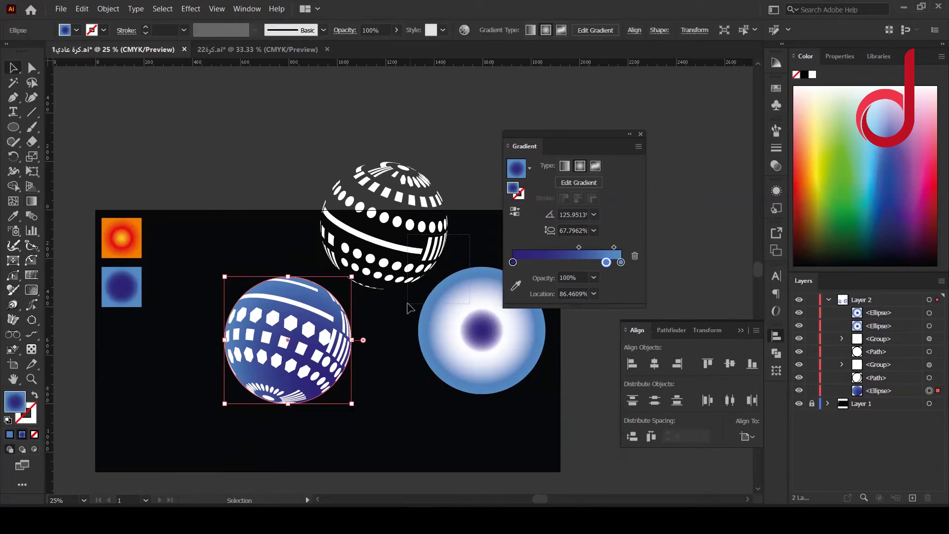
# Step: Centre the upper pattern and the remaining gradient circles on each other horizontally and vertically, and clear the selection
pyautogui.moveTo(410, 307); pyautogui.dragTo(409, 307)
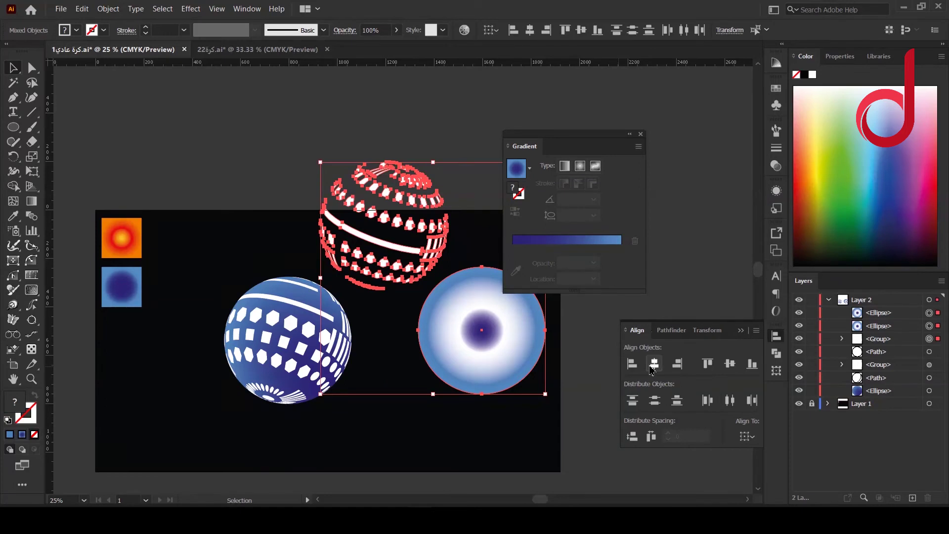
pyautogui.click(654, 364)
pyautogui.click(729, 364)
pyautogui.hotkey('ctrl', 'shift', 'a')
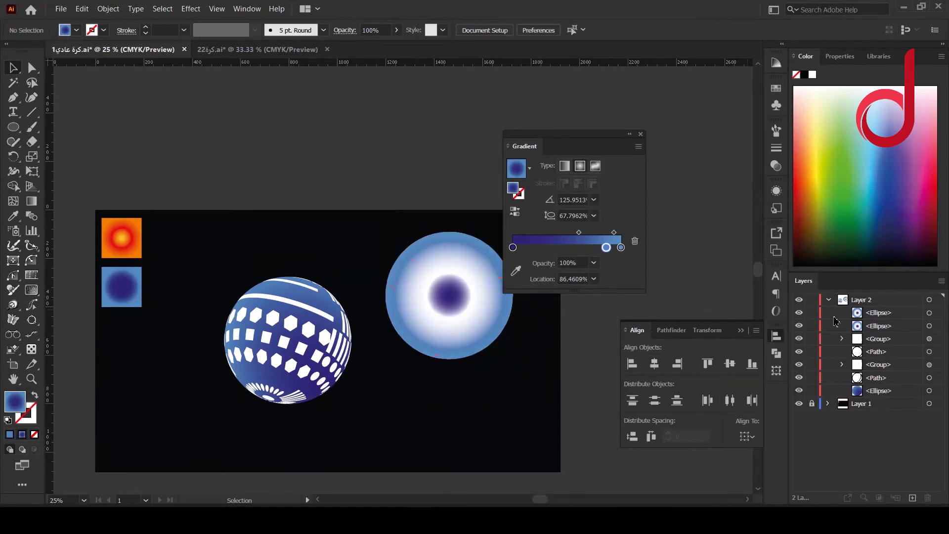
# Step: Delete the extra gradient circle over the upper pattern and stack the remaining one beneath the pattern
pyautogui.press('Delete')
pyautogui.click(928, 312)
pyautogui.moveTo(884, 314); pyautogui.dragTo(886, 384)
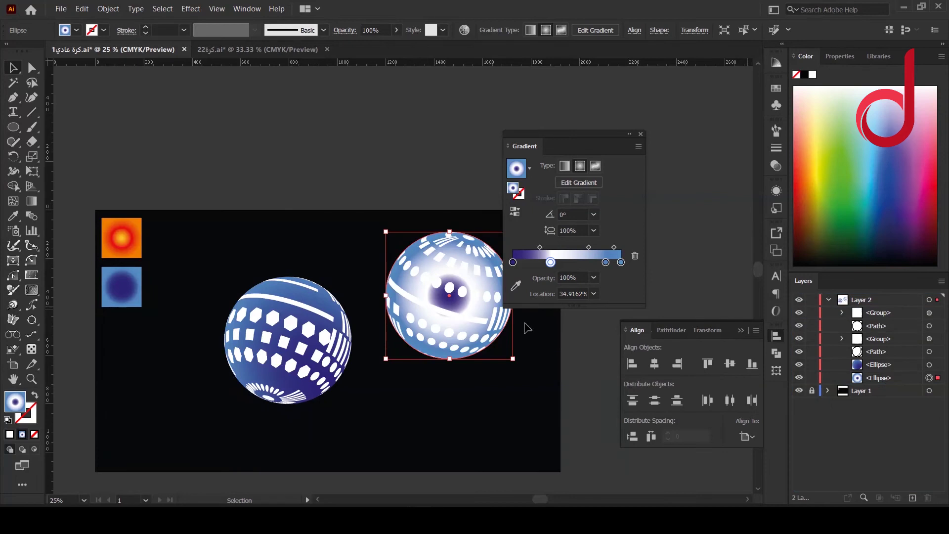
# Step: Fill the upper sphere's circle with the sampled orange square's gradient and redraw it diagonally, running from red through orange to yellow
pyautogui.click(14, 216)
pyautogui.click(121, 237)
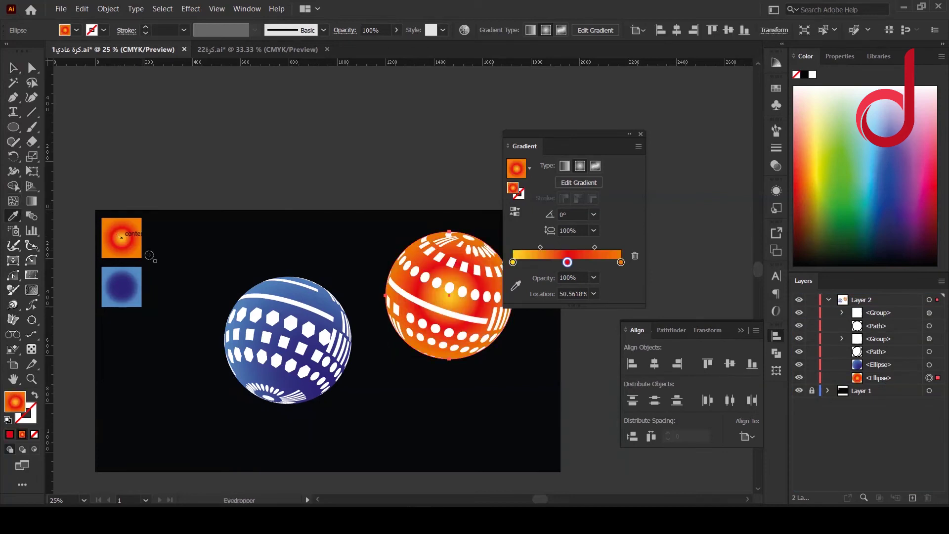
pyautogui.click(33, 202)
pyautogui.moveTo(486, 358); pyautogui.dragTo(422, 232)
pyautogui.moveTo(513, 247)
pyautogui.mouseDown()
pyautogui.moveTo(592, 249)
pyautogui.moveTo(512, 249)
pyautogui.mouseUp()
pyautogui.moveTo(620, 248)
pyautogui.mouseDown()
pyautogui.moveTo(569, 248)
pyautogui.moveTo(624, 248)
pyautogui.mouseUp()
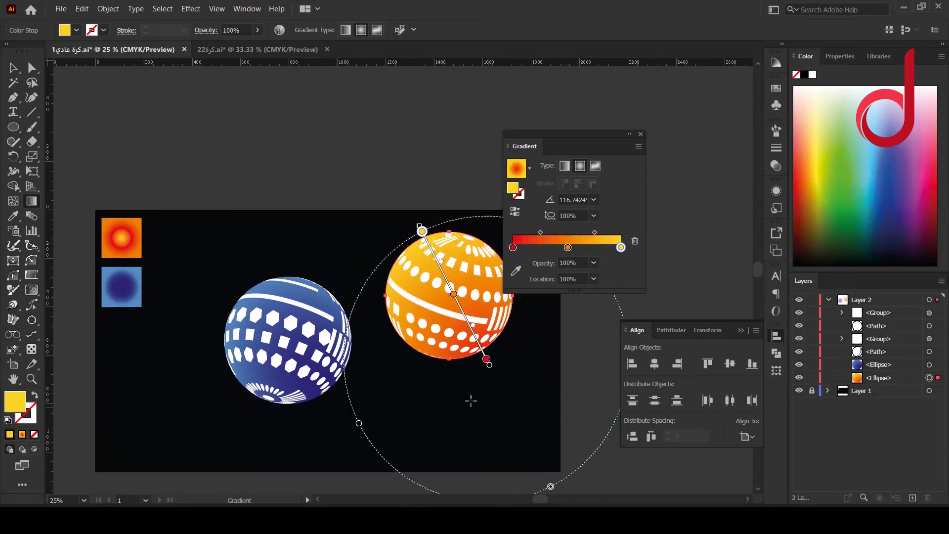
pyautogui.press('v')
pyautogui.click(363, 194)
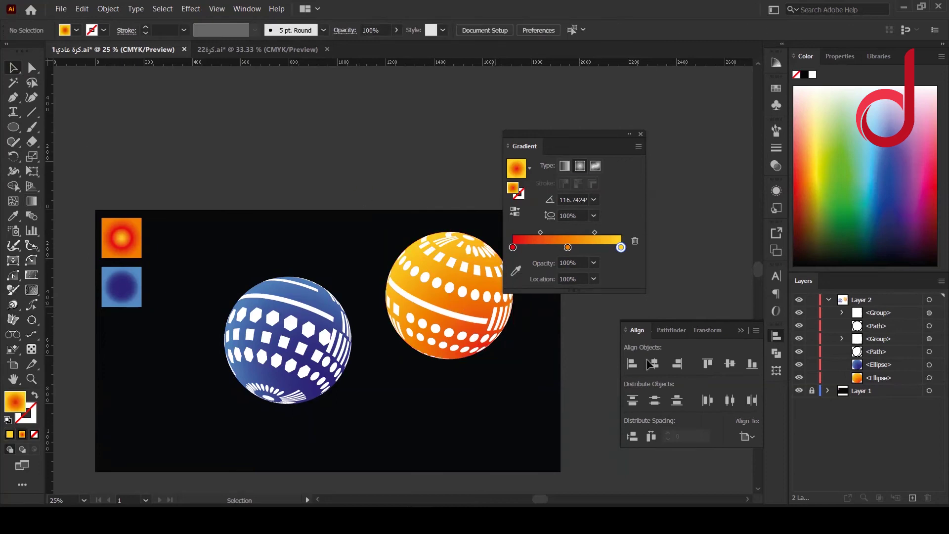
# Step: Duplicate the orange sphere's circle behind it and move the copy straight down below the sphere
pyautogui.moveTo(929, 378); pyautogui.dragTo(912, 499)
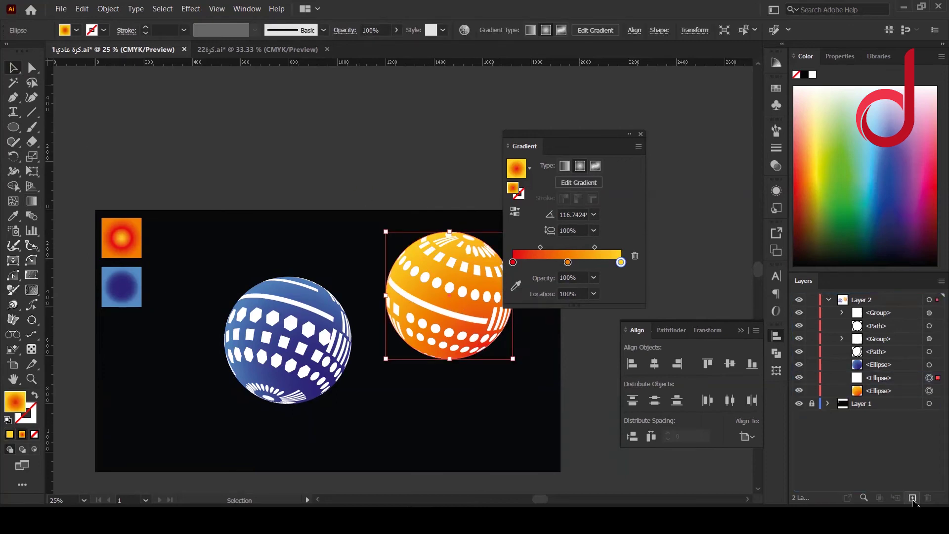
pyautogui.moveTo(450, 295); pyautogui.dragTo(448, 372)
# Step: Reduce the lower circle's gradient to two red stops and fade the end stop at 100% to 0% opacity
pyautogui.moveTo(569, 278); pyautogui.dragTo(568, 286)
pyautogui.moveTo(513, 262); pyautogui.dragTo(599, 262)
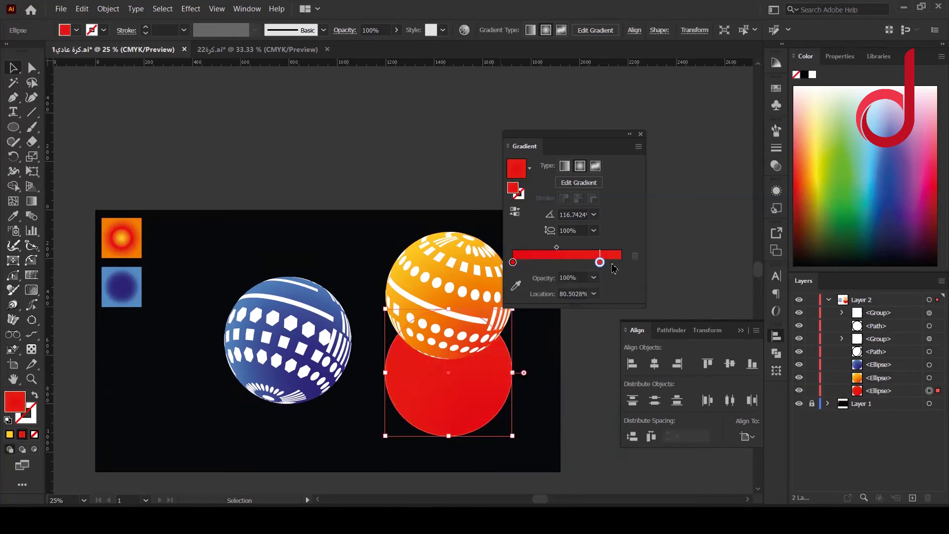
pyautogui.click(594, 277)
pyautogui.click(609, 295)
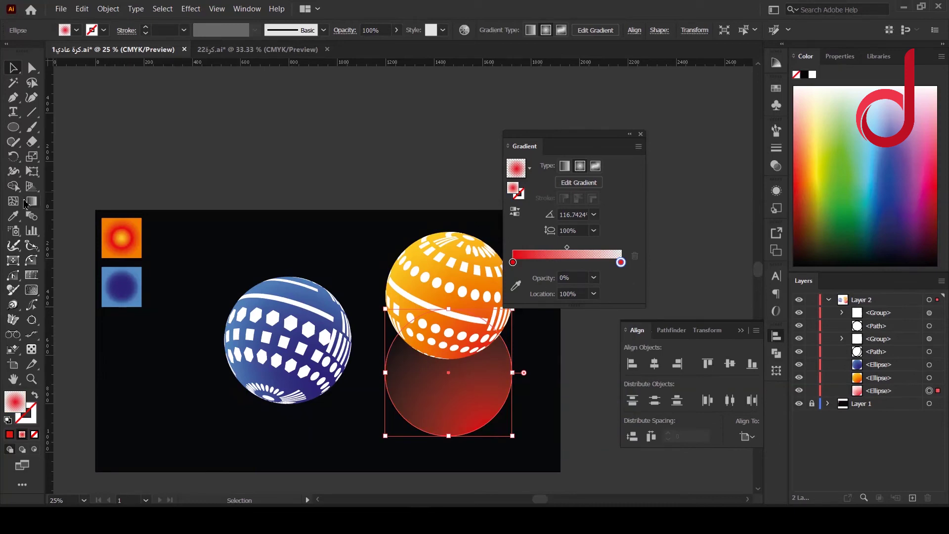
# Step: Reshape the lower circle's red radial gradient into a flat horizontal glow under the orange sphere, with an aspect ratio of about 34.7%
pyautogui.click(28, 202)
pyautogui.moveTo(517, 380)
pyautogui.mouseDown()
pyautogui.moveTo(411, 380)
pyautogui.moveTo(431, 379)
pyautogui.mouseUp()
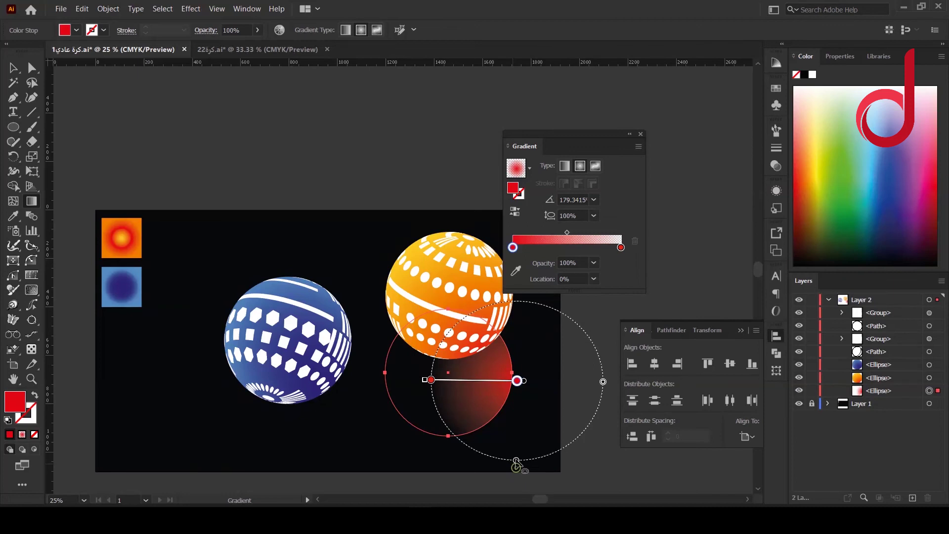
pyautogui.moveTo(516, 465); pyautogui.dragTo(517, 418)
pyautogui.moveTo(603, 382); pyautogui.dragTo(569, 381)
pyautogui.moveTo(509, 384); pyautogui.dragTo(449, 399)
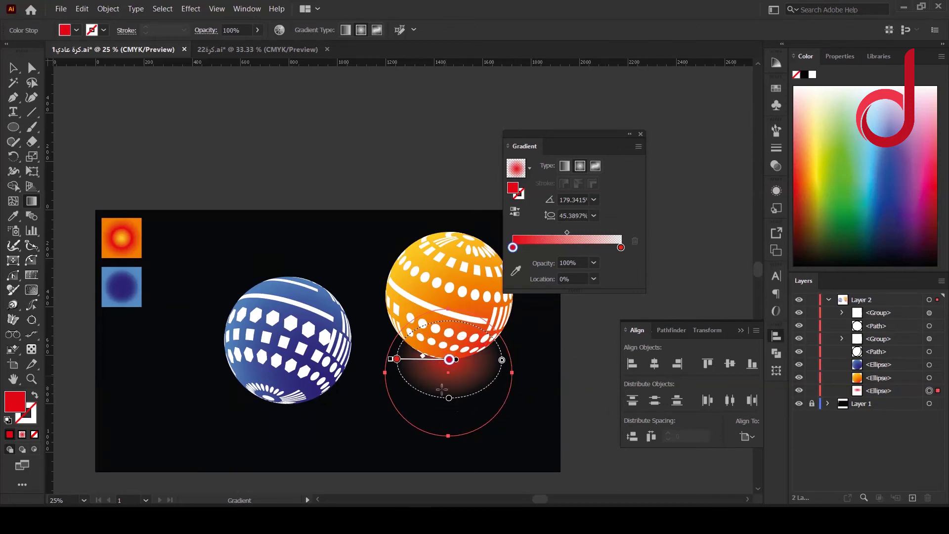
pyautogui.moveTo(501, 361); pyautogui.dragTo(517, 364)
pyautogui.moveTo(448, 409); pyautogui.dragTo(448, 385)
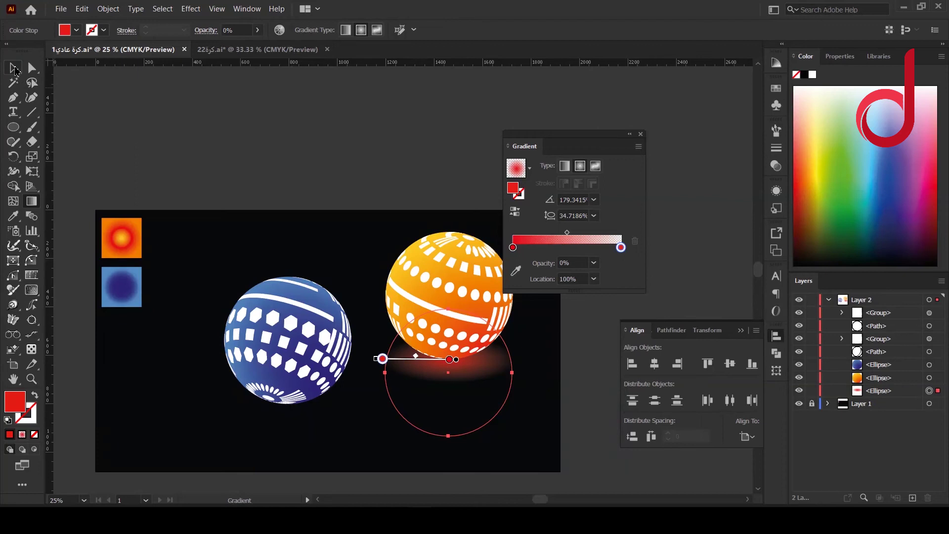
# Step: Enlarge the circle holding the red glow and keep it centred beneath the orange sphere
pyautogui.click(15, 71)
pyautogui.moveTo(511, 372); pyautogui.dragTo(550, 372)
pyautogui.moveTo(476, 381)
pyautogui.mouseDown()
pyautogui.moveTo(449, 371)
pyautogui.moveTo(458, 379)
pyautogui.mouseUp()
pyautogui.click(343, 440)
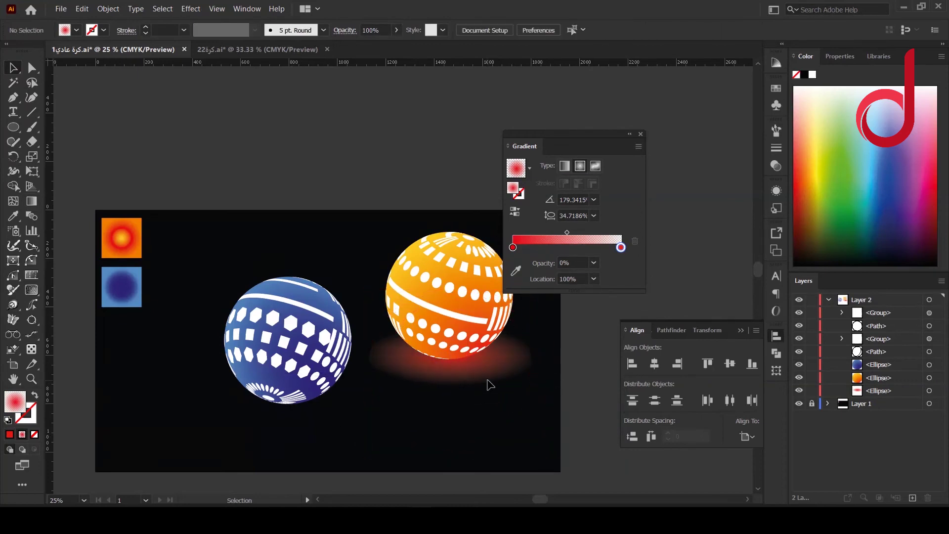
pyautogui.click(519, 366)
pyautogui.click(31, 201)
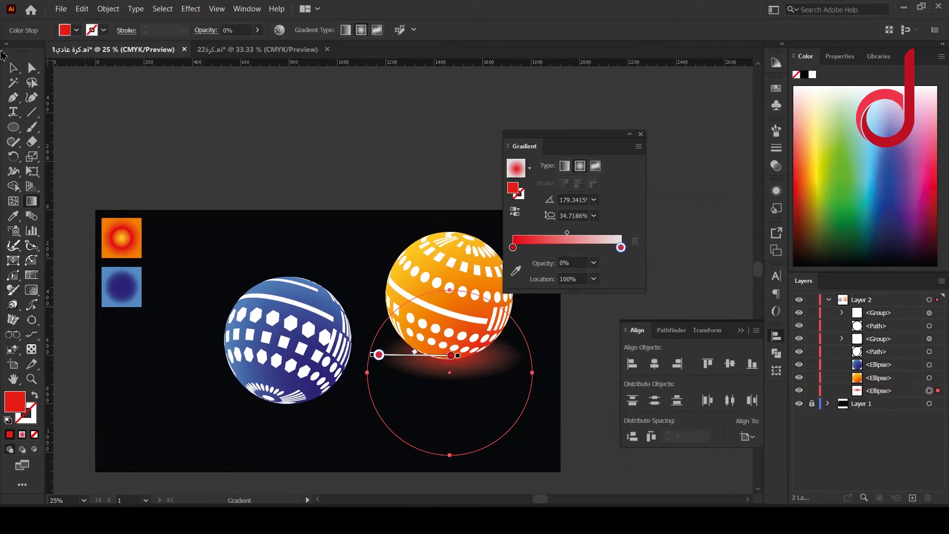
# Step: Place a copy of the glow circle beneath the blue sphere and fill it with the sampled blue gradient
pyautogui.click(13, 68)
pyautogui.moveTo(451, 374); pyautogui.dragTo(284, 417)
pyautogui.click(14, 217)
pyautogui.click(320, 320)
pyautogui.click(319, 303)
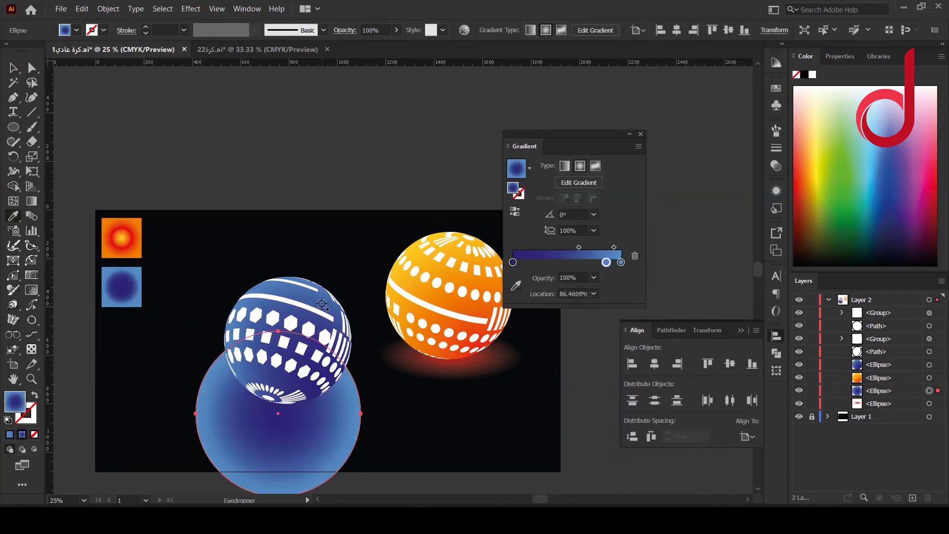
# Step: Reduce the blue circle's gradient to two light-blue stops, with 100% opacity at the start and 0% at the end
pyautogui.moveTo(512, 270); pyautogui.dragTo(514, 293)
pyautogui.moveTo(606, 263); pyautogui.dragTo(514, 262)
pyautogui.click(593, 278)
pyautogui.click(603, 291)
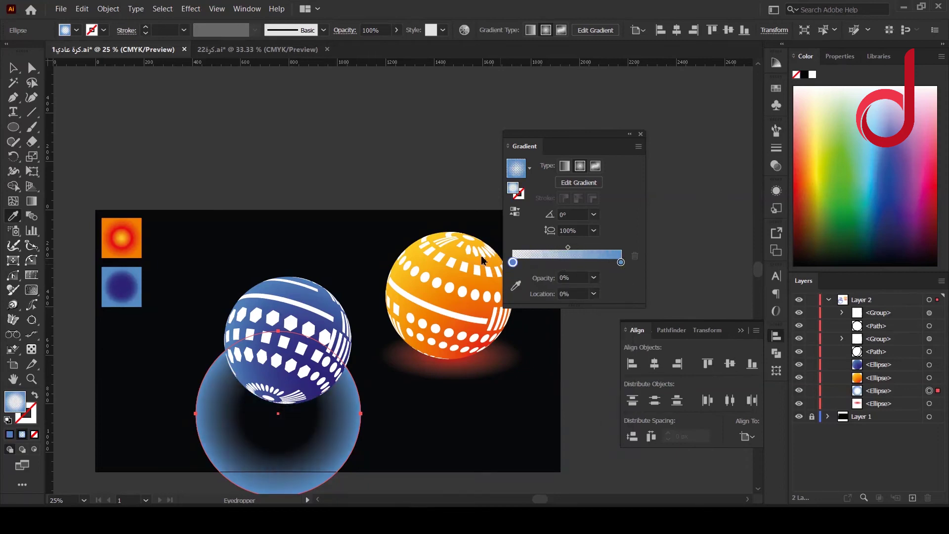
pyautogui.click(594, 278)
pyautogui.click(611, 427)
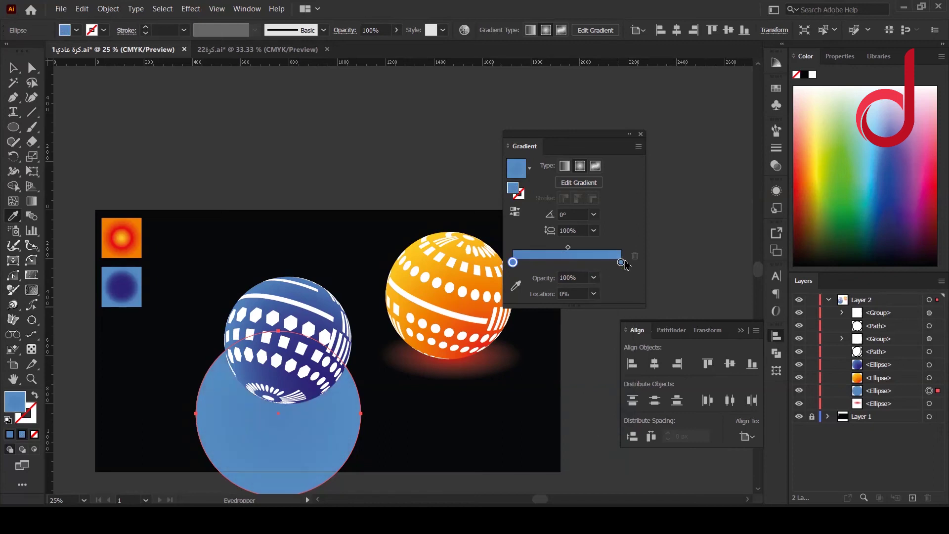
pyautogui.click(595, 279)
pyautogui.click(603, 291)
pyautogui.scroll(-1, 384, 409)
pyautogui.press('v')
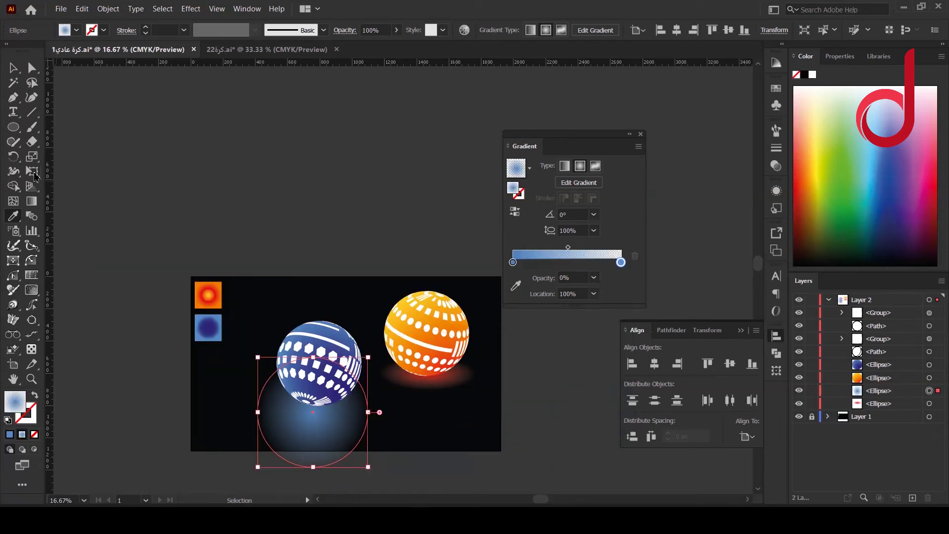
# Step: Flatten the blue circle's radial gradient into a horizontal glow with an aspect ratio of about 37.6%
pyautogui.click(37, 203)
pyautogui.moveTo(314, 357); pyautogui.dragTo(314, 393)
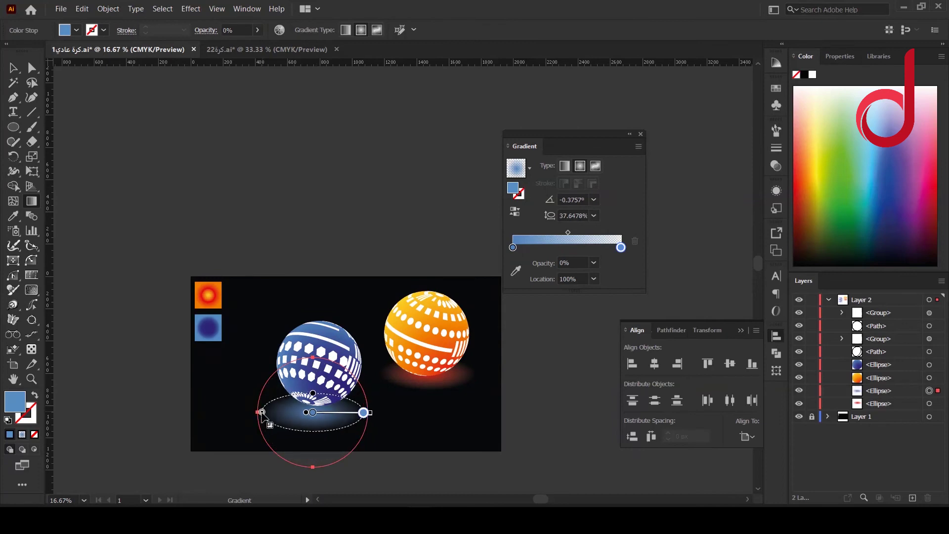
pyautogui.press('v')
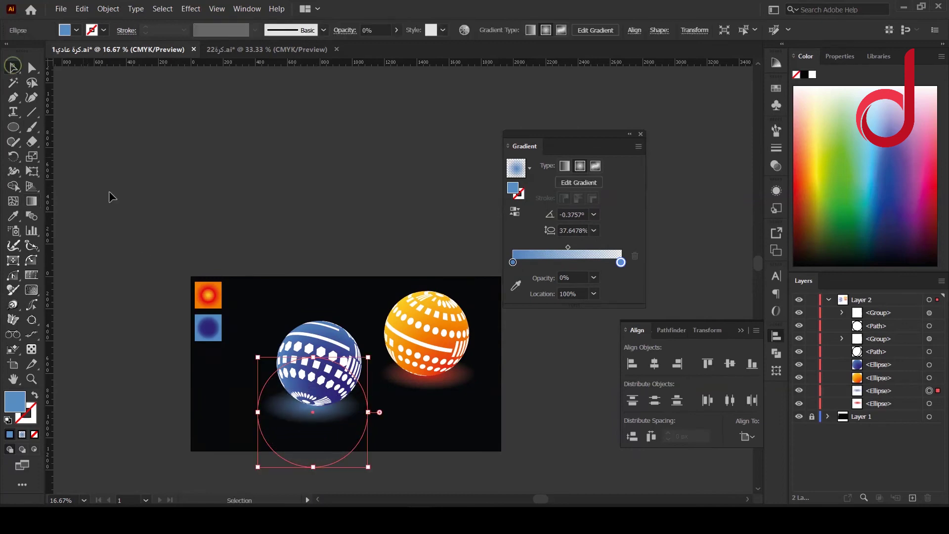
pyautogui.click(112, 197)
# Step: Rotate the orange and blue patterned spheres about 45° clockwise each, leaving their glows out of the rotation
pyautogui.moveTo(479, 302); pyautogui.dragTo(486, 336)
pyautogui.click(477, 308)
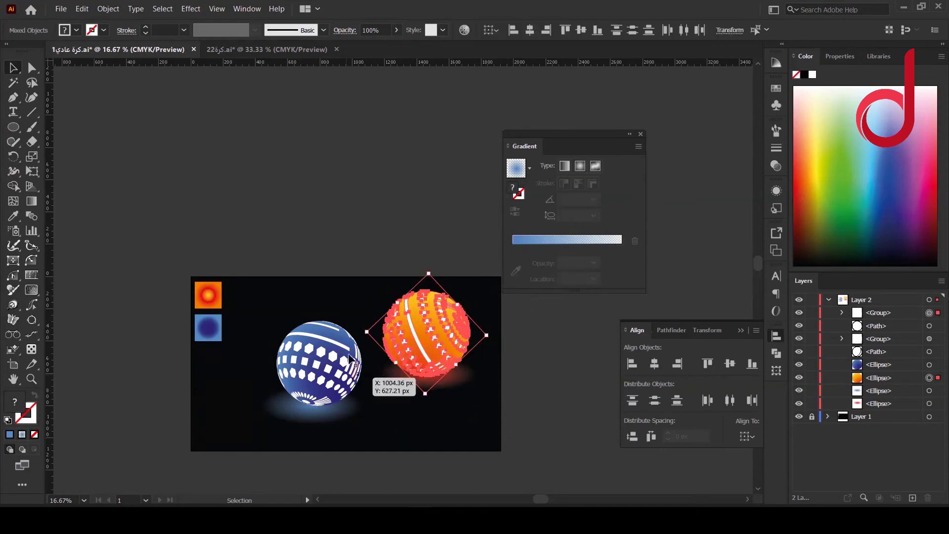
pyautogui.click(288, 348)
pyautogui.moveTo(368, 317); pyautogui.dragTo(377, 364)
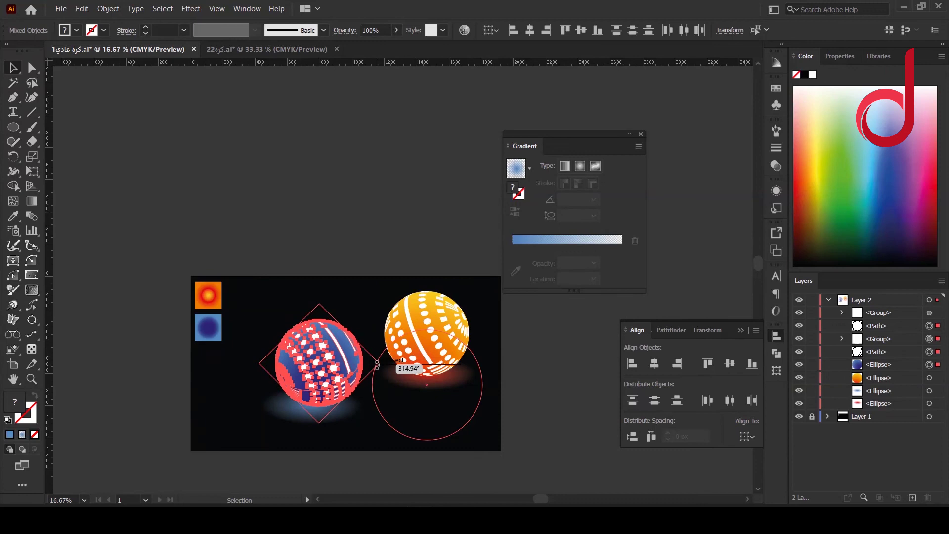
pyautogui.moveTo(342, 397); pyautogui.dragTo(341, 396)
# Step: Move the blue sphere and its glow down and left, and shrink and reposition the orange sphere with its glow
pyautogui.moveTo(316, 366); pyautogui.dragTo(280, 391)
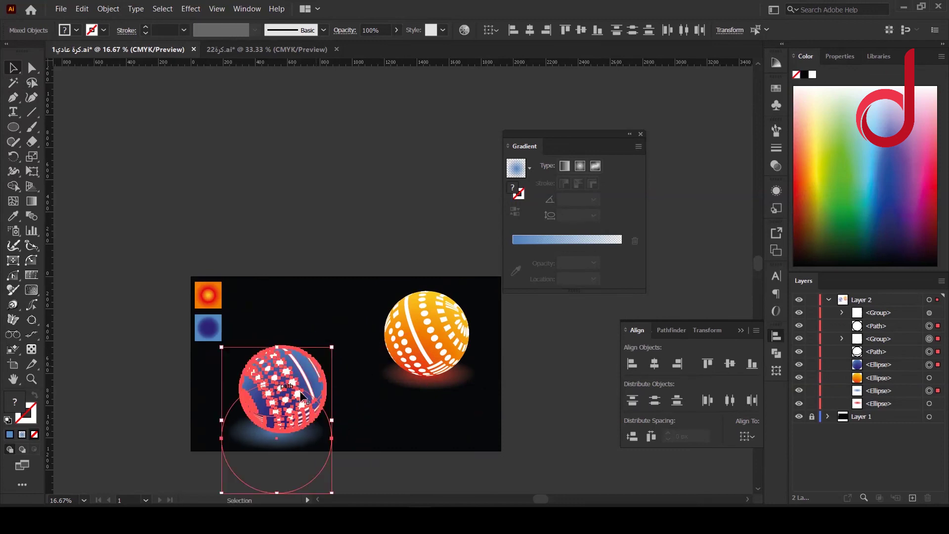
pyautogui.click(392, 344)
pyautogui.moveTo(484, 291); pyautogui.dragTo(447, 341)
pyautogui.moveTo(421, 388); pyautogui.dragTo(434, 373)
pyautogui.click(237, 188)
# Step: Set the blending mode of the orange sphere's white pattern group to Overlay
pyautogui.scroll(3, 465, 340)
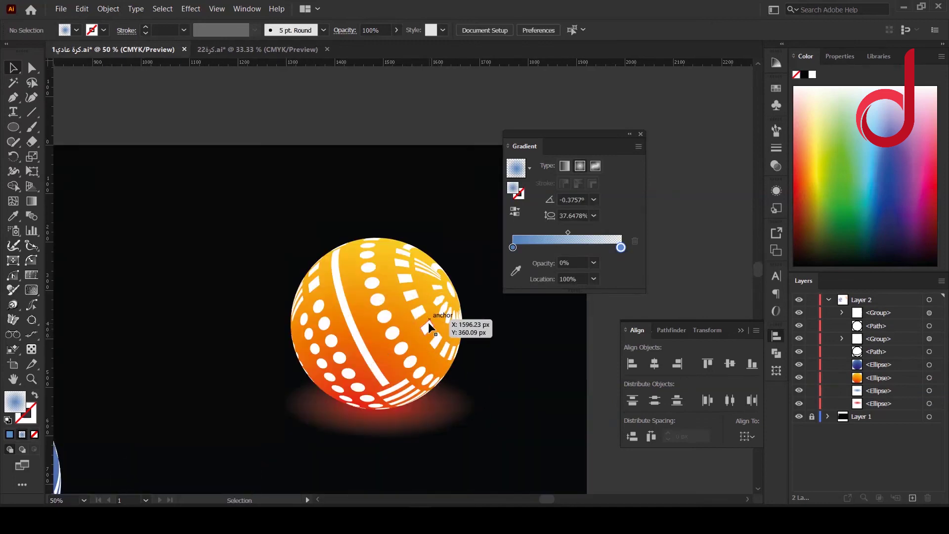
pyautogui.click(428, 321)
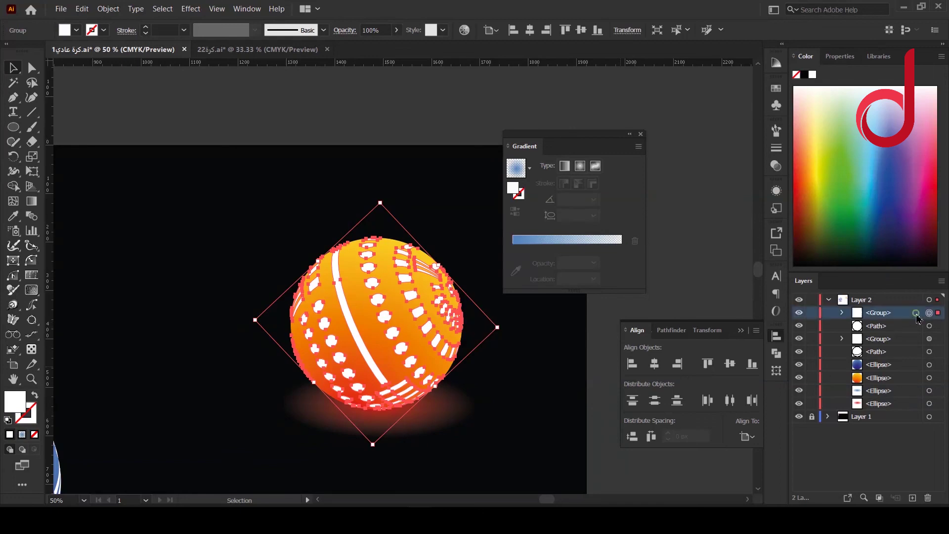
pyautogui.click(776, 166)
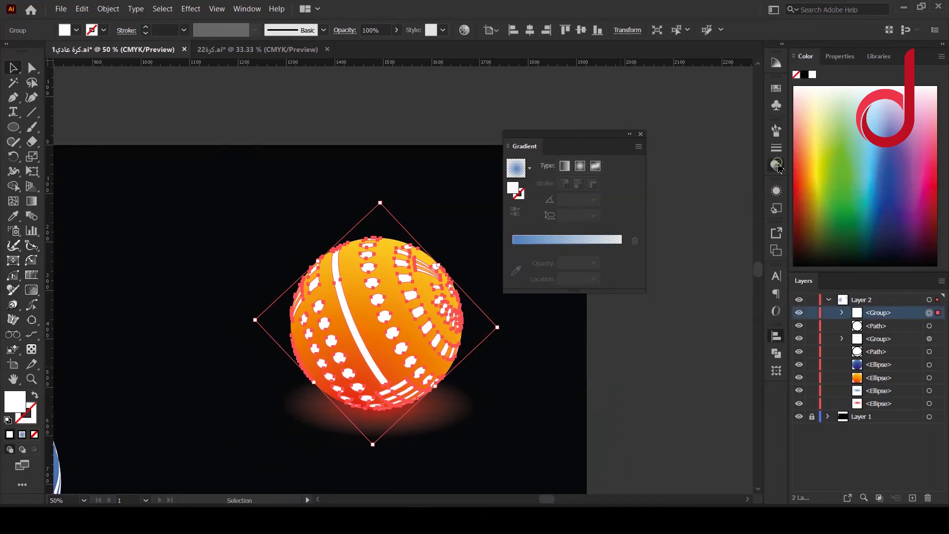
pyautogui.click(652, 144)
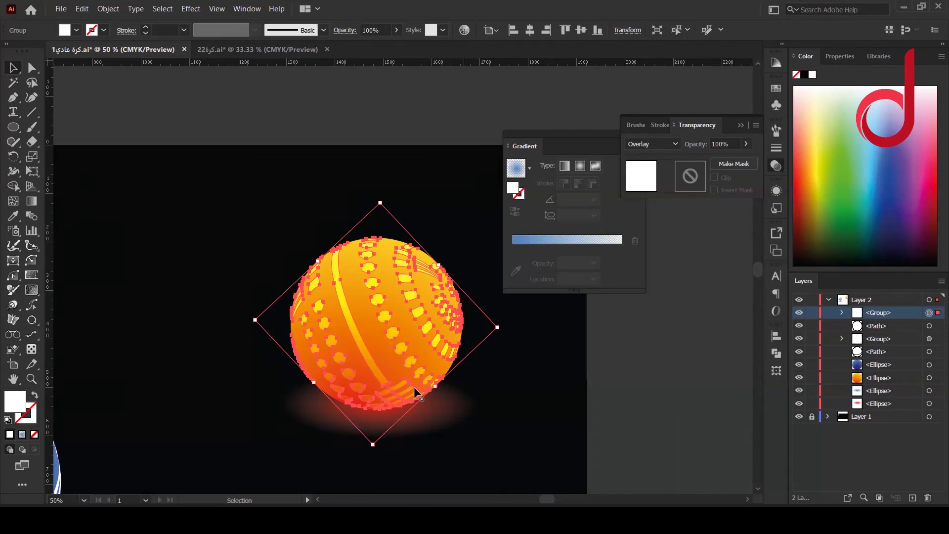
# Step: Set the blending mode of the blue sphere's white pattern group to Overlay
pyautogui.moveTo(255, 398); pyautogui.dragTo(386, 309)
pyautogui.moveTo(208, 436); pyautogui.dragTo(268, 382)
pyautogui.click(203, 329)
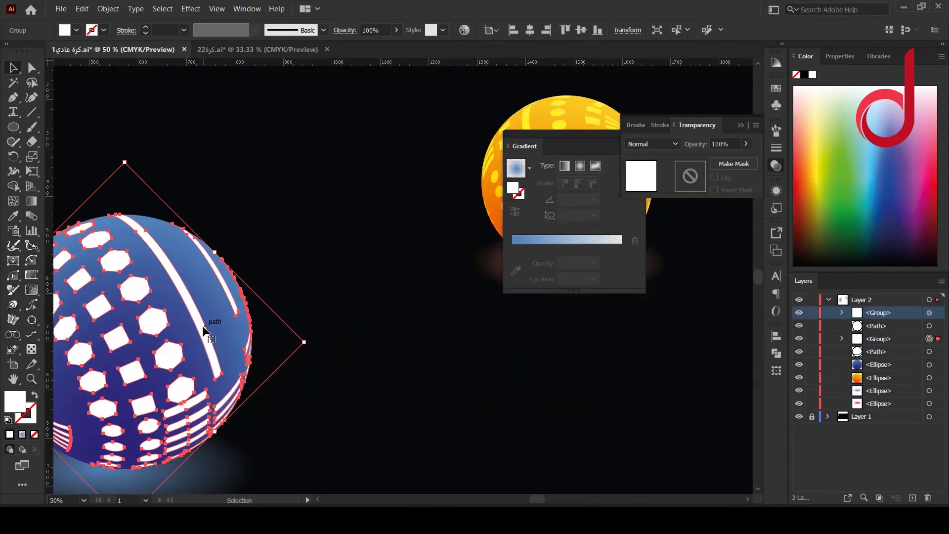
pyautogui.click(929, 313)
pyautogui.click(928, 338)
pyautogui.click(776, 191)
pyautogui.click(776, 191)
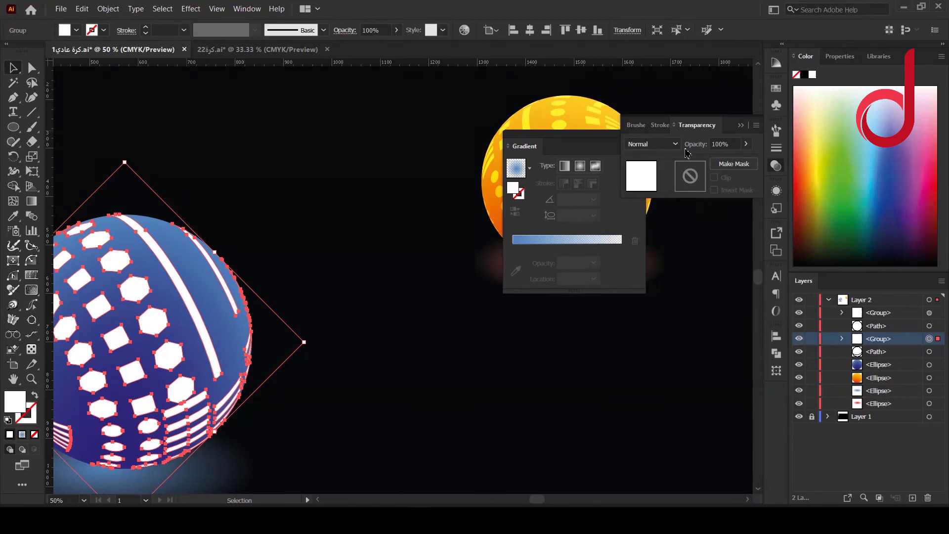
pyautogui.click(652, 144)
pyautogui.click(649, 262)
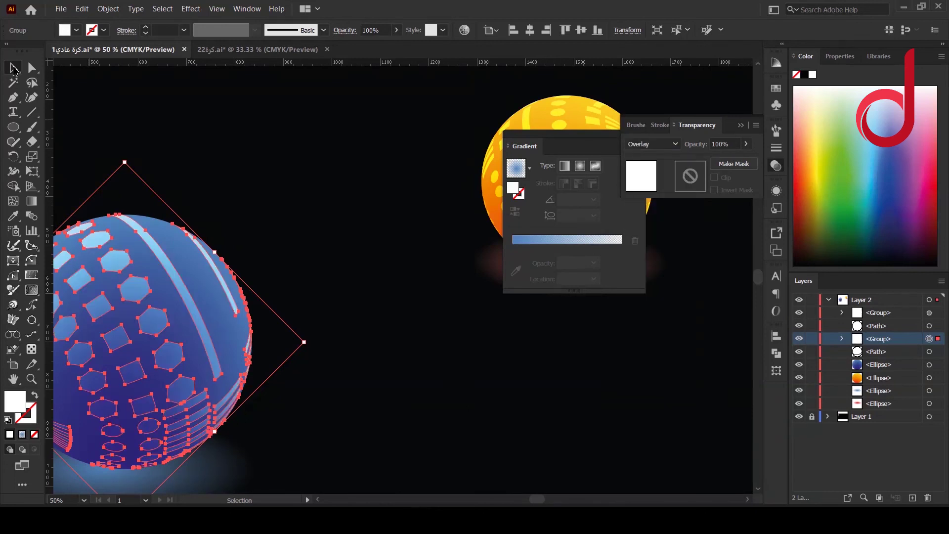
pyautogui.click(395, 302)
# Step: Unlock the background layer, move the two gradient squares off the artboard's left edge and lock them
pyautogui.scroll(-3, 395, 303)
pyautogui.moveTo(457, 357); pyautogui.dragTo(427, 371)
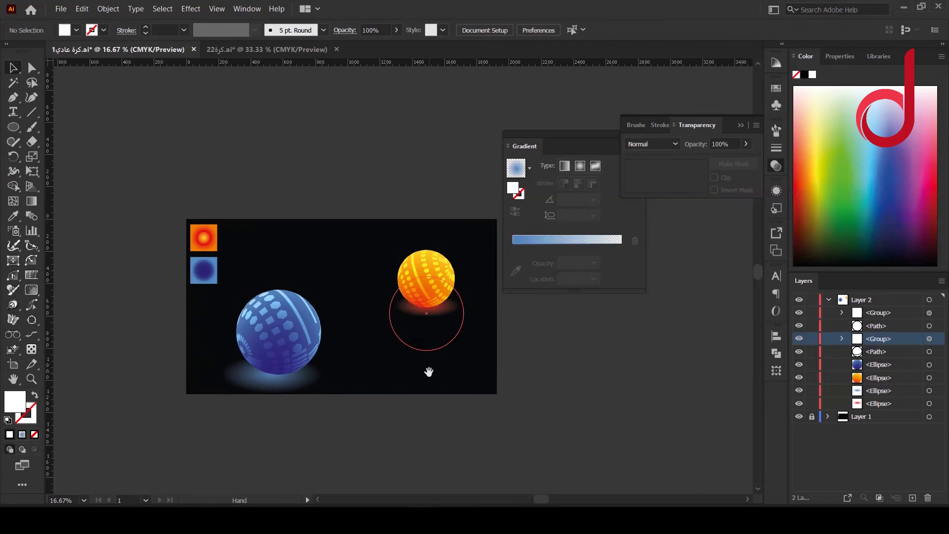
pyautogui.click(827, 417)
pyautogui.click(929, 417)
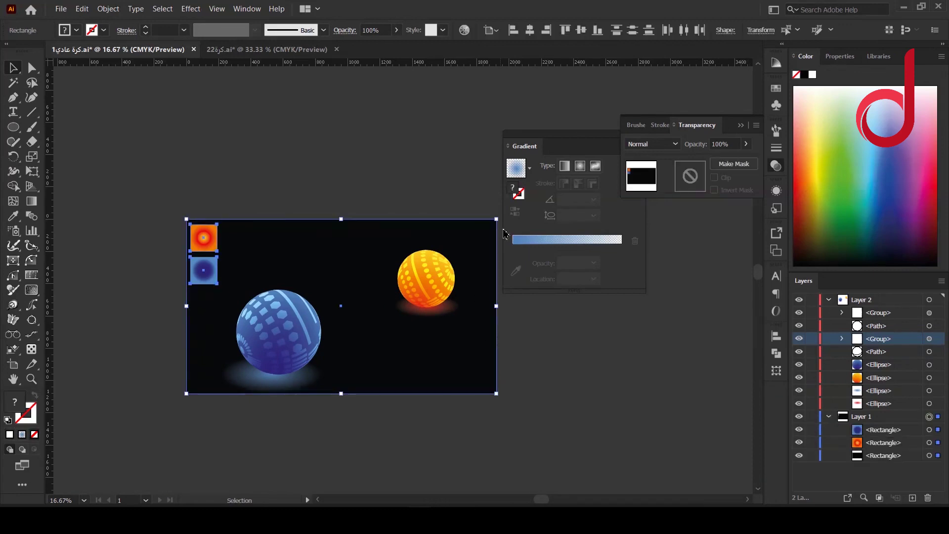
pyautogui.moveTo(19, 130); pyautogui.dragTo(62, 128)
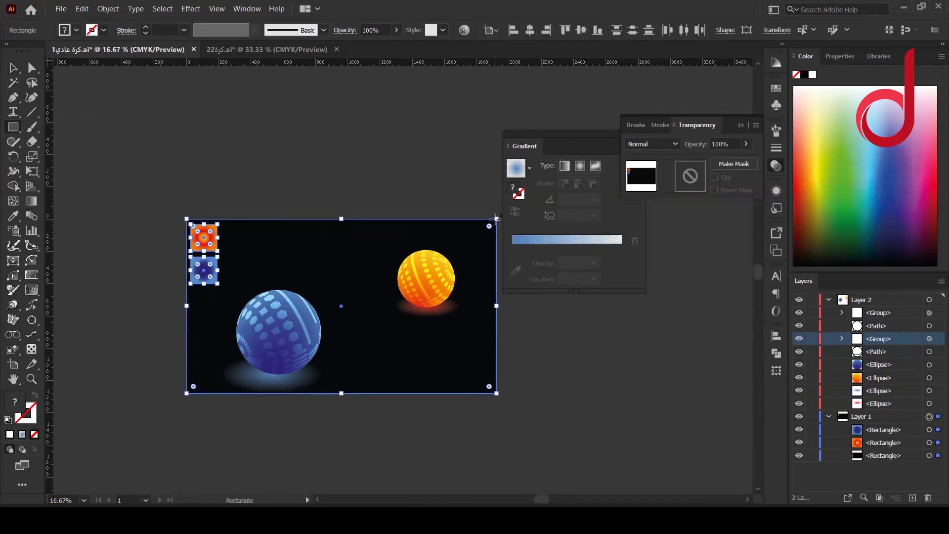
pyautogui.press('v')
pyautogui.moveTo(207, 250); pyautogui.dragTo(496, 290)
pyautogui.click(15, 130)
pyautogui.hotkey('ctrl', '2')
# Step: Place a black rectangle across the artboard's upper part and draw an ellipse inside it, around the orange sphere
pyautogui.click(929, 416)
pyautogui.moveTo(341, 257); pyautogui.dragTo(341, 251)
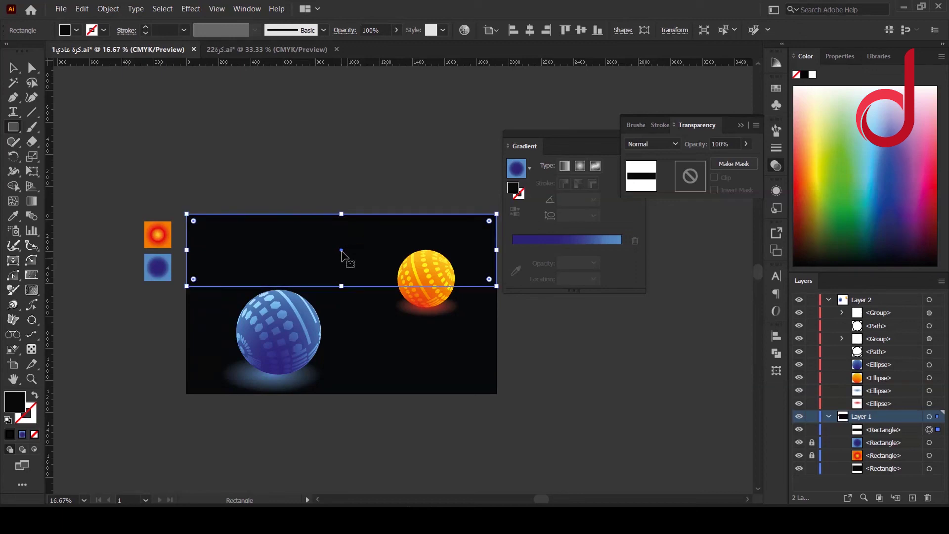
pyautogui.click(34, 451)
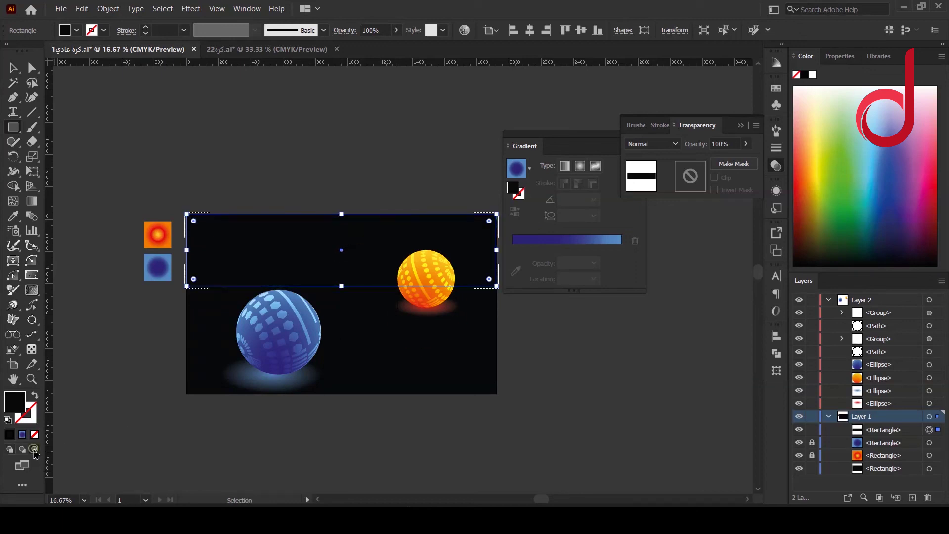
pyautogui.hotkey('ctrl', 'shift', 'a')
pyautogui.moveTo(13, 127); pyautogui.dragTo(50, 157)
pyautogui.moveTo(373, 234); pyautogui.dragTo(497, 286)
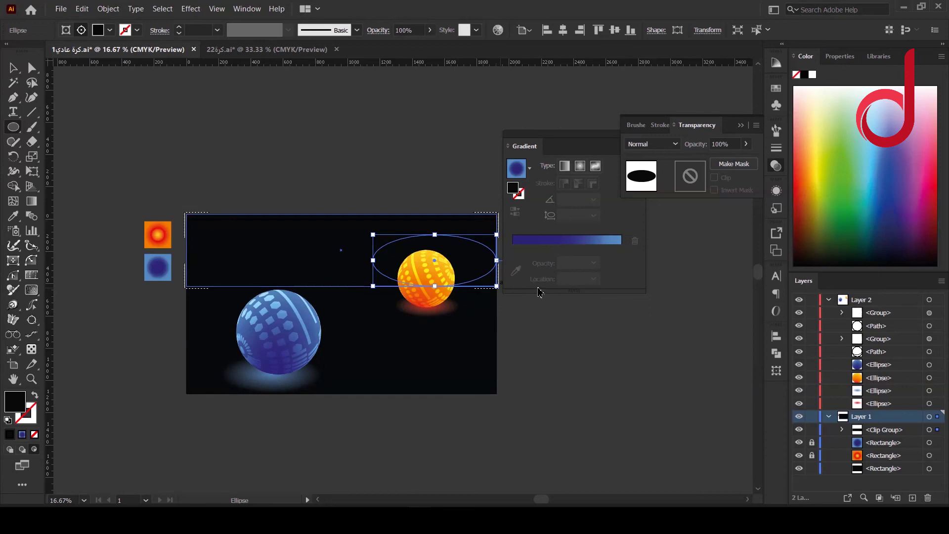
# Step: Fill the ellipse with the orange square's gradient, reduced to two red stops with the end stop at 100% faded to 0% opacity
pyautogui.click(20, 216)
pyautogui.click(158, 234)
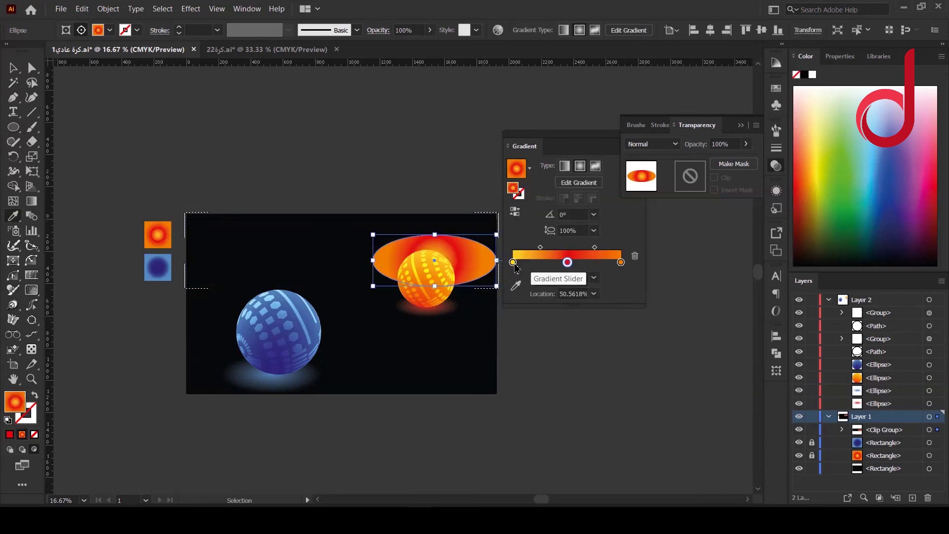
pyautogui.moveTo(569, 263); pyautogui.dragTo(594, 263)
pyautogui.moveTo(513, 262); pyautogui.dragTo(516, 286)
pyautogui.moveTo(621, 263); pyautogui.dragTo(512, 262)
pyautogui.click(594, 277)
pyautogui.click(603, 289)
pyautogui.moveTo(580, 262); pyautogui.dragTo(621, 262)
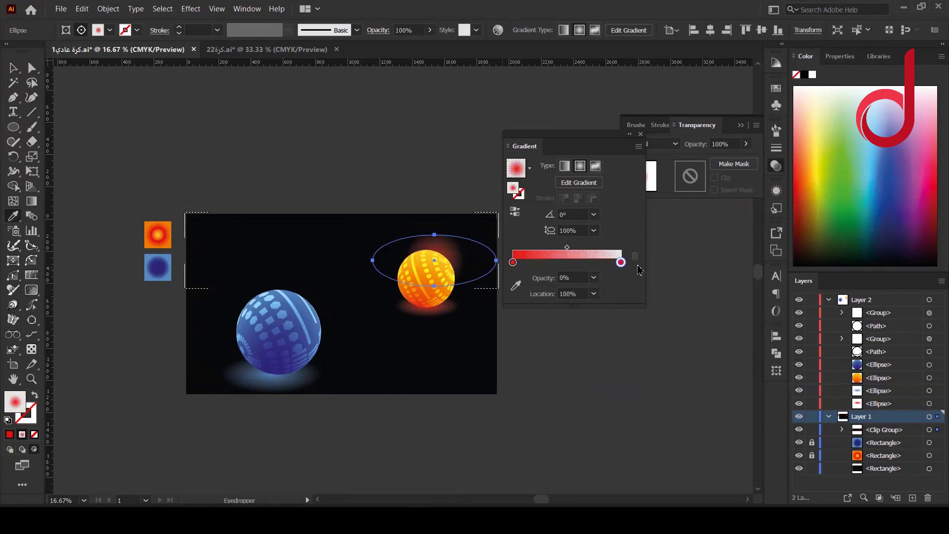
# Step: Enlarge the red gradient ellipse on all sides so it extends beyond the upper rectangle
pyautogui.press('v')
pyautogui.moveTo(434, 235); pyautogui.dragTo(434, 202)
pyautogui.moveTo(373, 244); pyautogui.dragTo(307, 244)
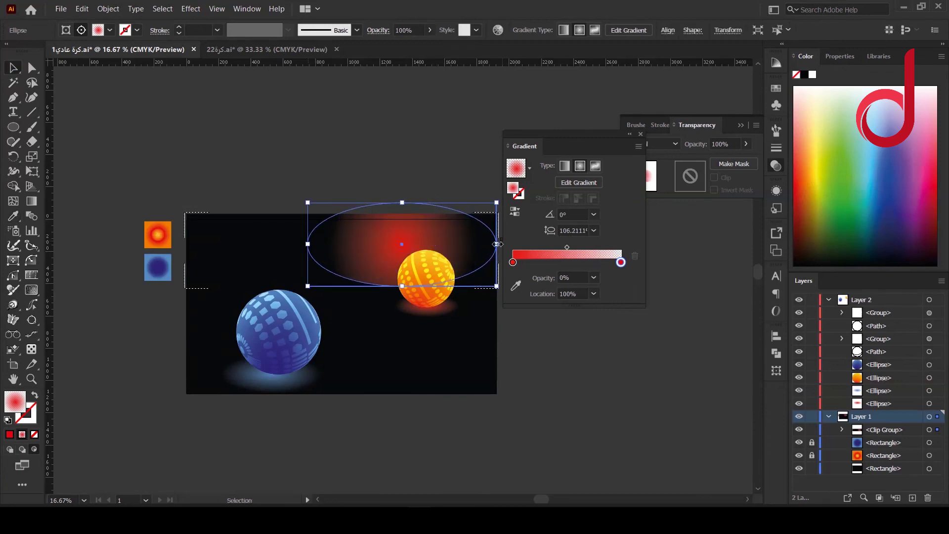
pyautogui.moveTo(496, 244); pyautogui.dragTo(532, 244)
pyautogui.moveTo(420, 286); pyautogui.dragTo(420, 312)
# Step: Flatten the ellipse's radial gradient to an aspect ratio of about 50.7% and shift its centre right, behind the orange sphere
pyautogui.click(33, 202)
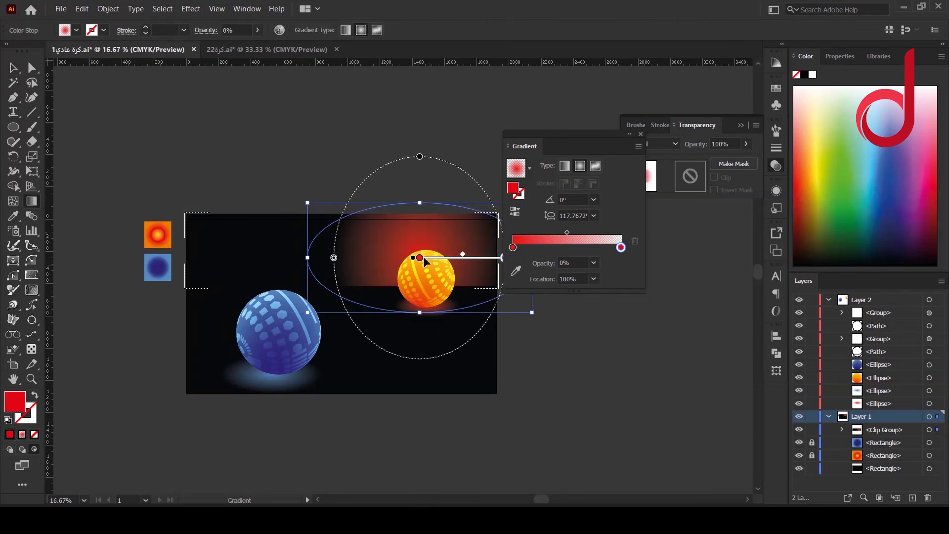
pyautogui.moveTo(422, 159); pyautogui.dragTo(421, 216)
pyautogui.moveTo(450, 258)
pyautogui.mouseDown()
pyautogui.moveTo(474, 265)
pyautogui.moveTo(466, 260)
pyautogui.mouseUp()
pyautogui.press('v')
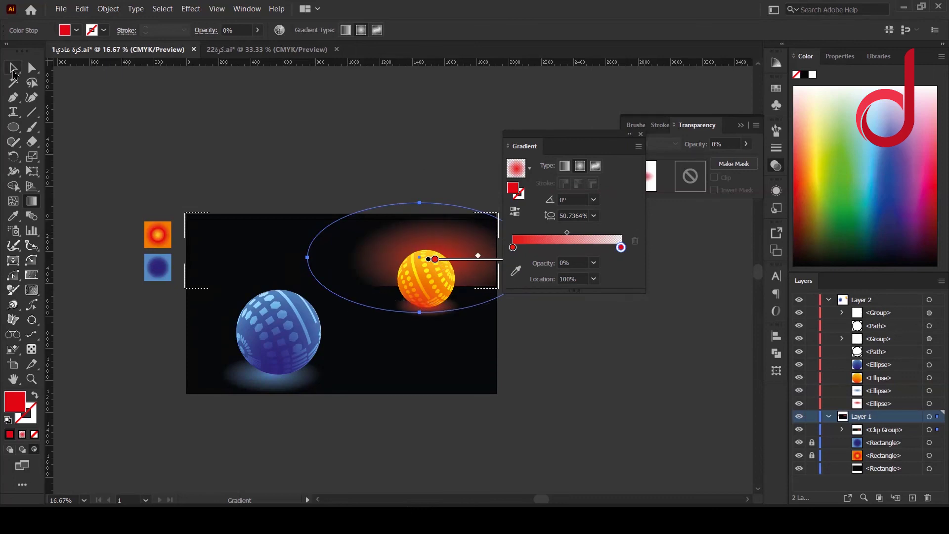
# Step: Deselect the red glow, put away the gradient and transparency settings, and return to normal drawing mode
pyautogui.click(267, 168)
pyautogui.click(641, 134)
pyautogui.click(741, 126)
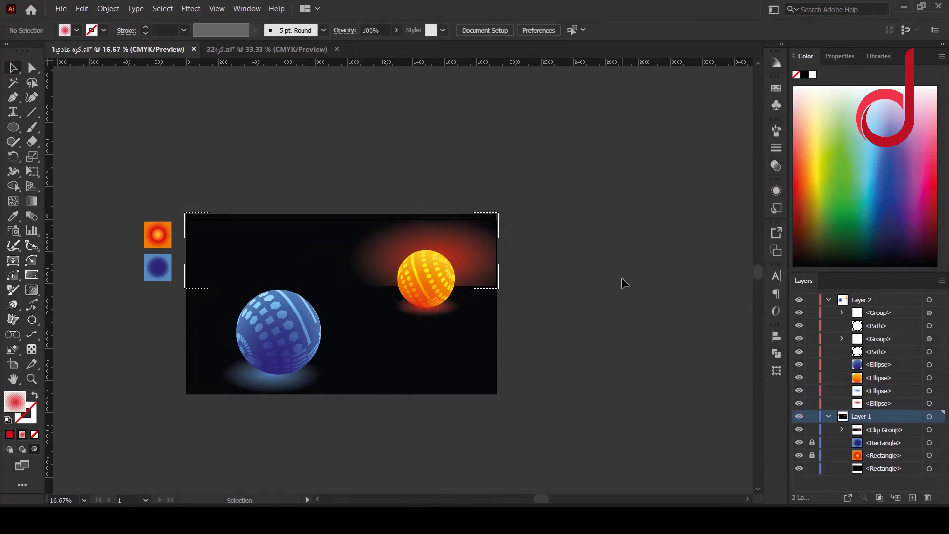
pyautogui.click(9, 451)
# Step: Unlock and delete the two gradient sample squares beside the artboard, and fit the artboard in the window
pyautogui.scroll(-2, 445, 391)
pyautogui.scroll(2, 407, 385)
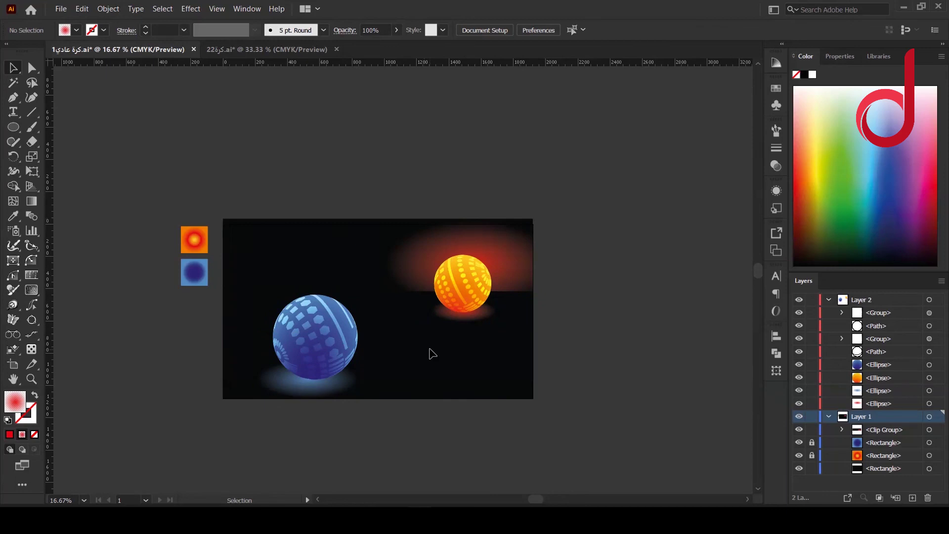
pyautogui.moveTo(812, 443); pyautogui.dragTo(811, 455)
pyautogui.moveTo(202, 235); pyautogui.dragTo(203, 229)
pyautogui.press('Delete')
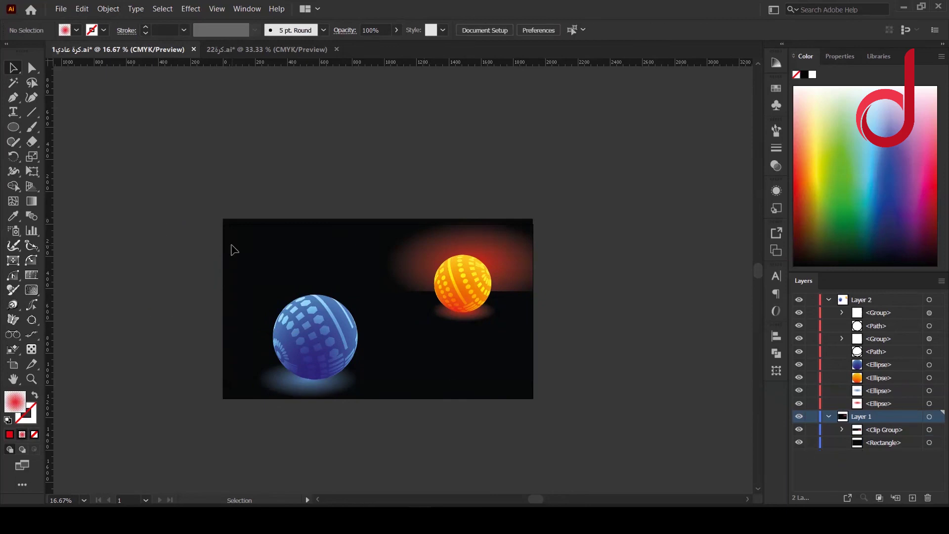
pyautogui.hotkey('ctrl', '0')
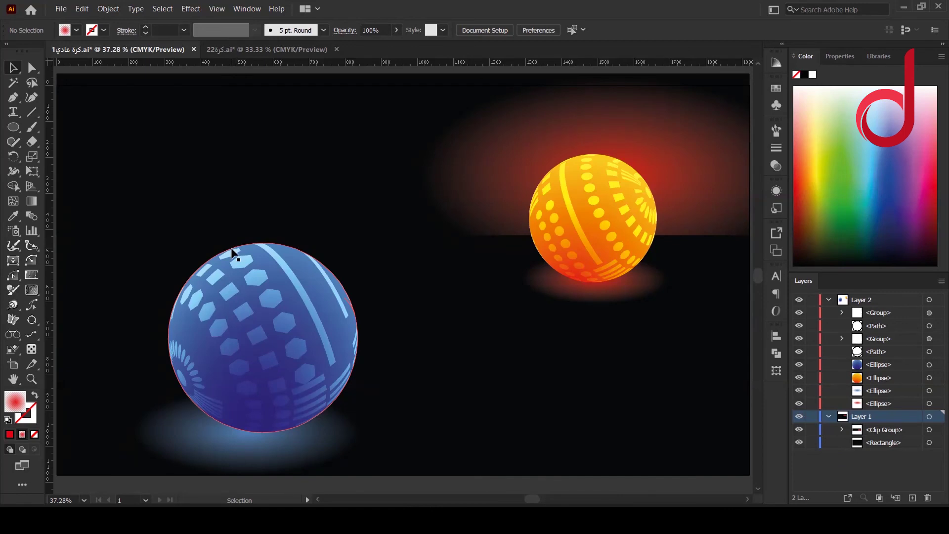